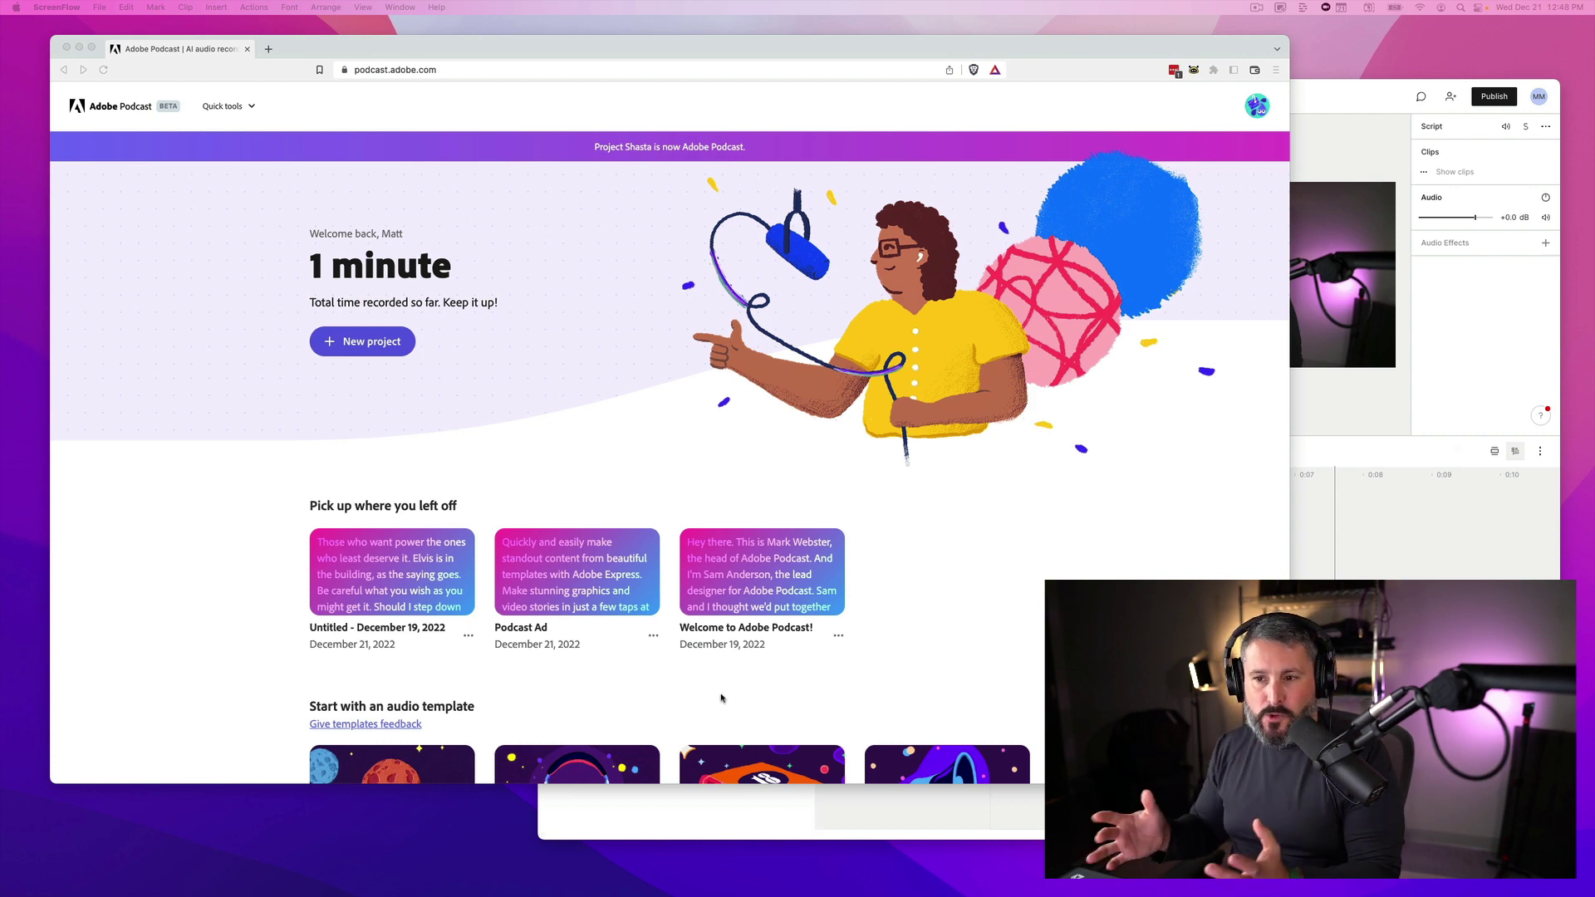
- Scroll the home page to the templates: Deep Space Podcast, Podcast Ad, A Shakespeare Sonnet, Flash Briefing
scroll(721, 698, down, 5)
scroll(721, 697, up, 6)
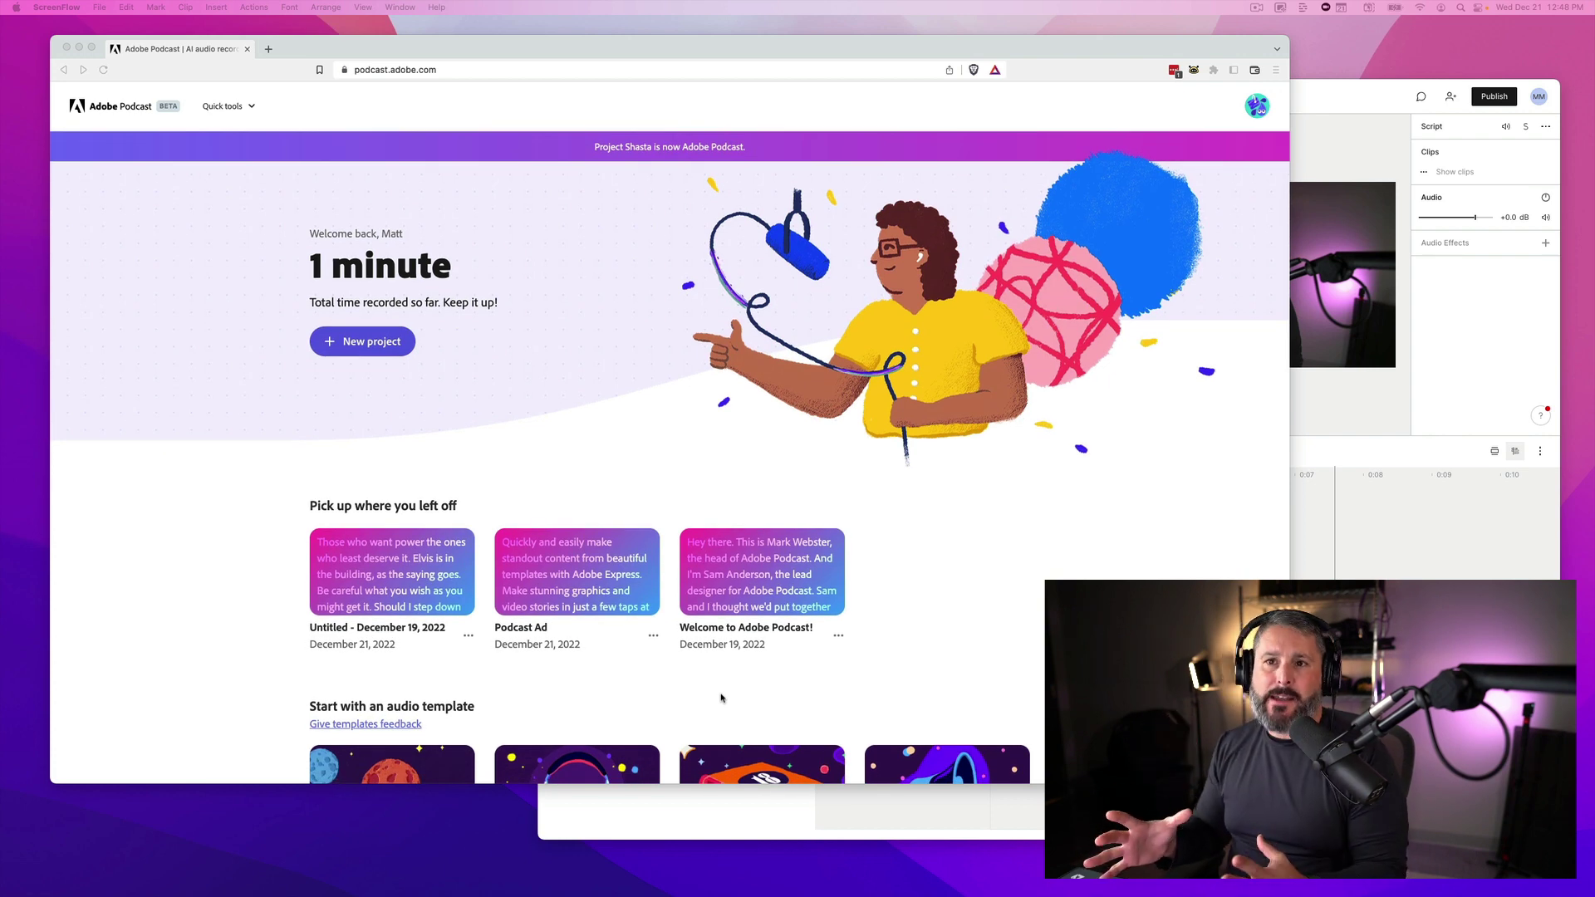
scroll(713, 618, down, 3)
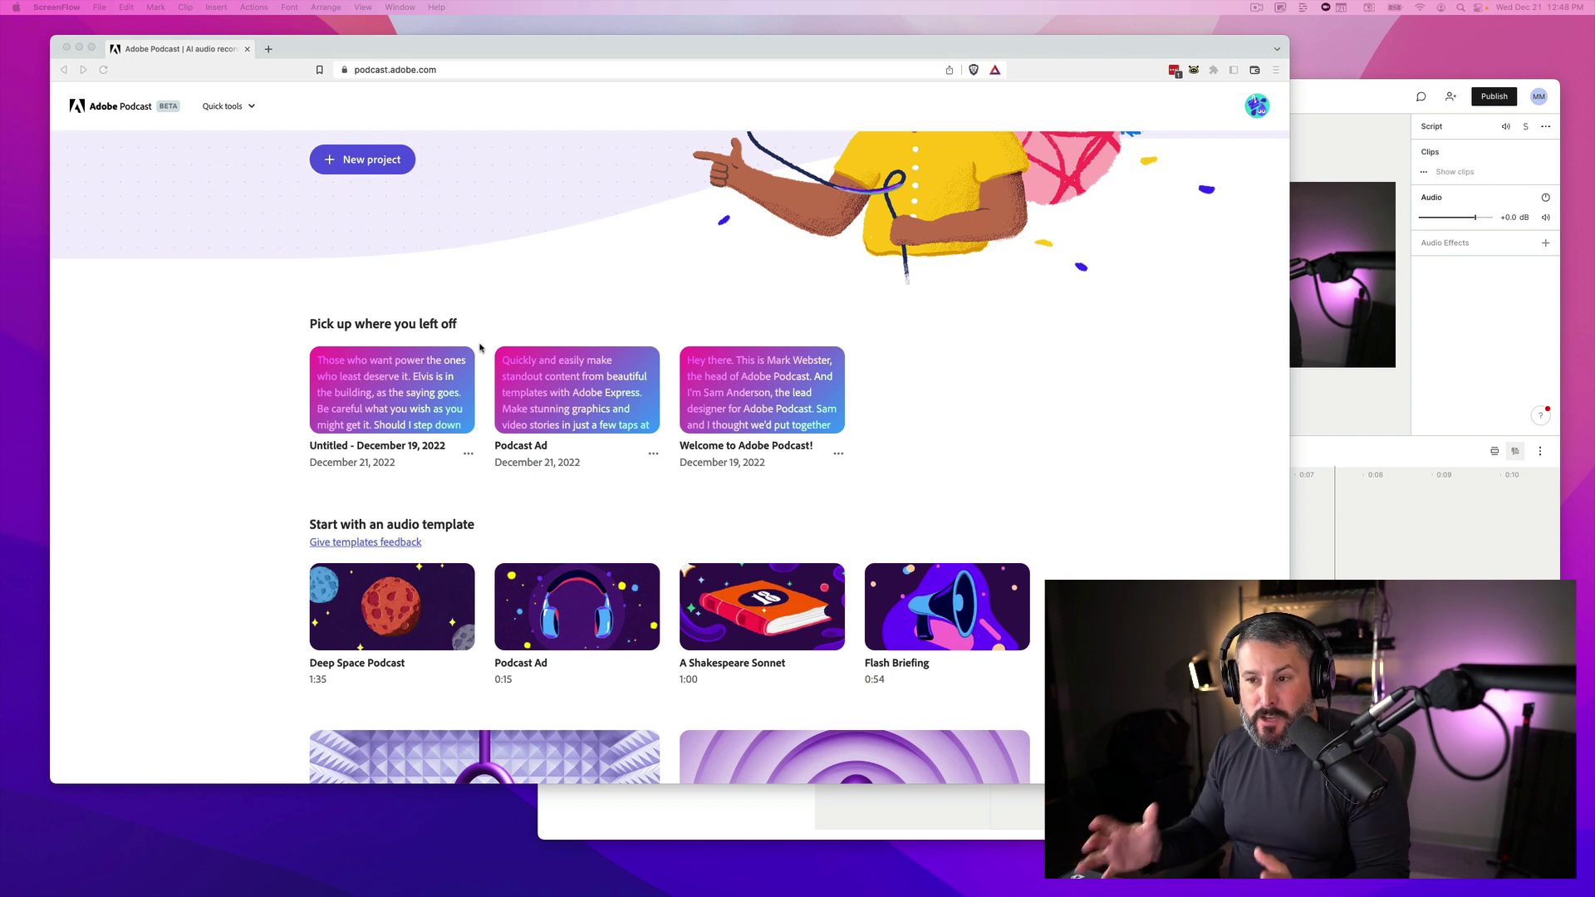
scroll(580, 379, down, 3)
scroll(580, 379, down, 1)
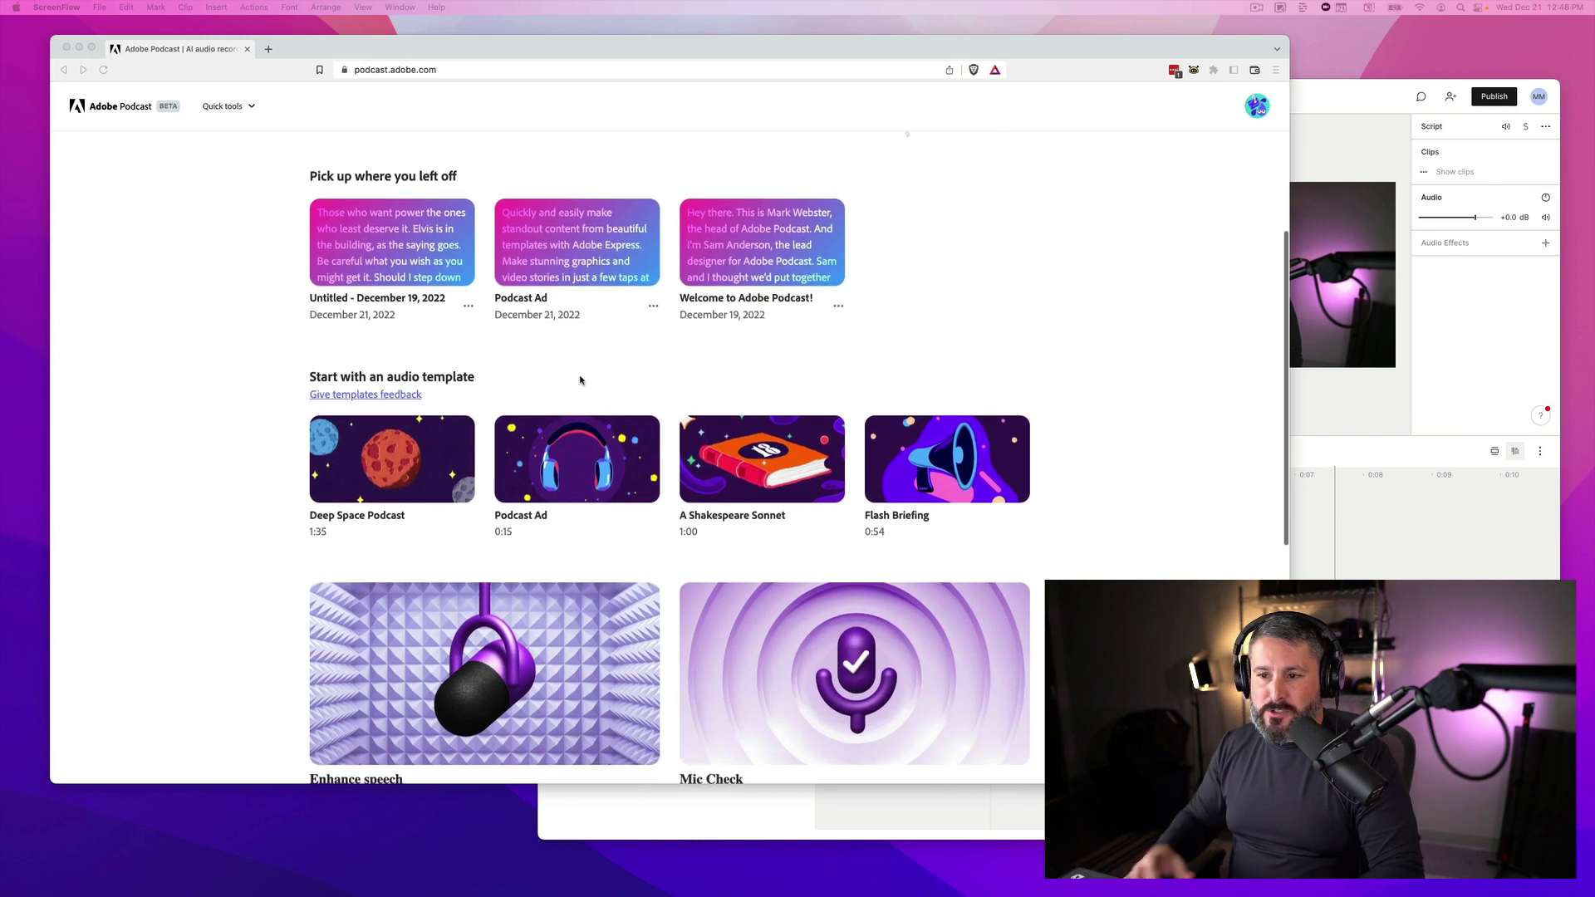
- Create a new project from the Podcast Ad template with its 15-second ad and script
click(567, 486)
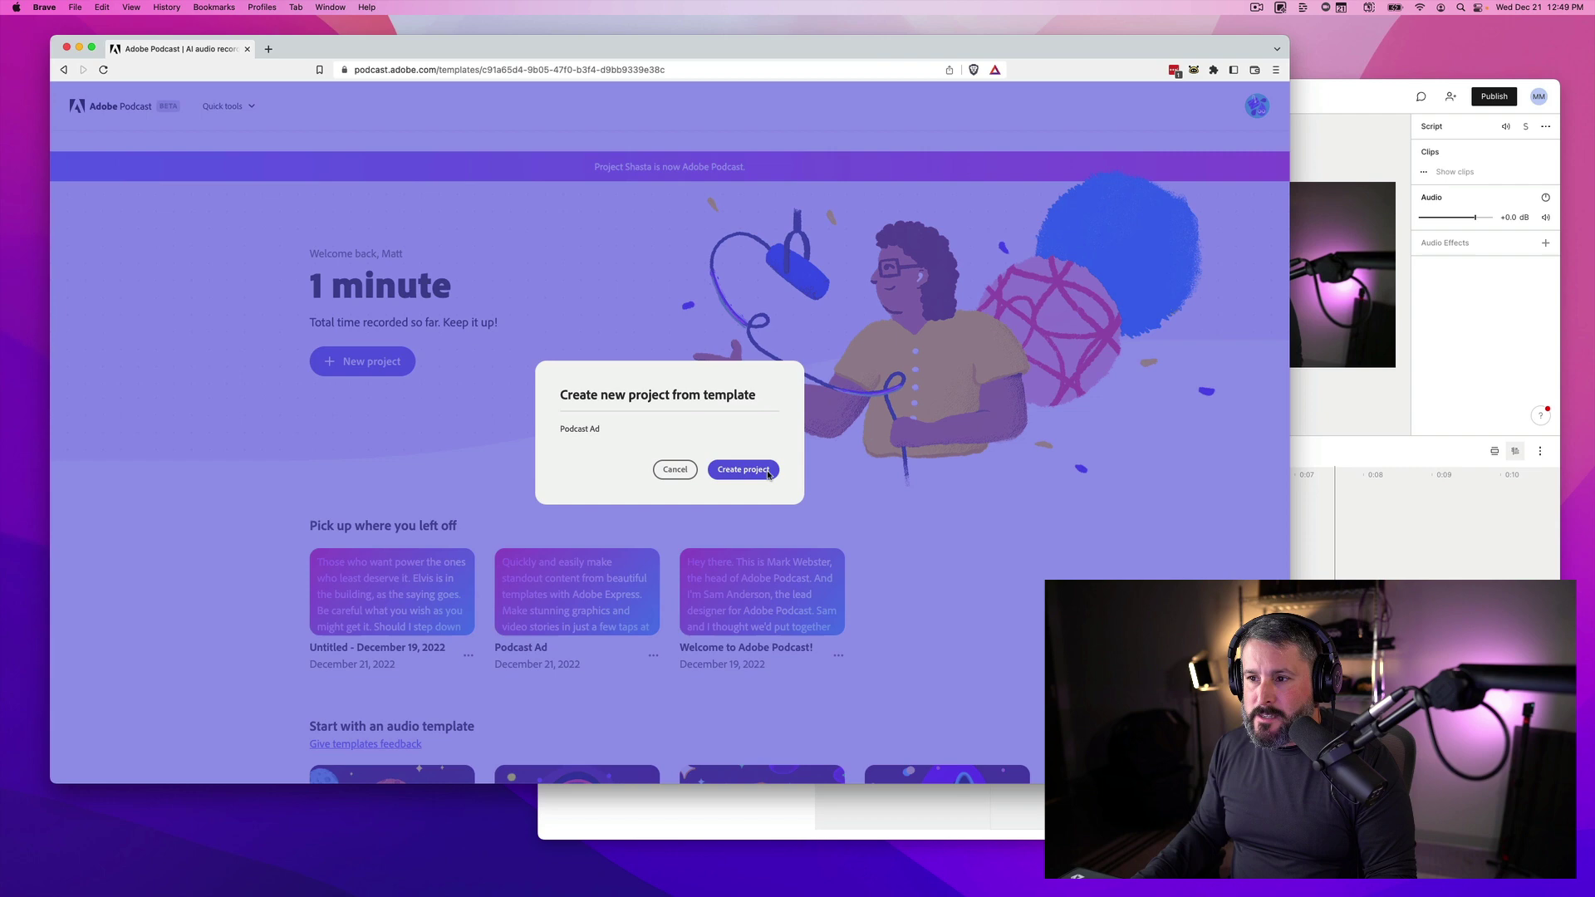
click(767, 471)
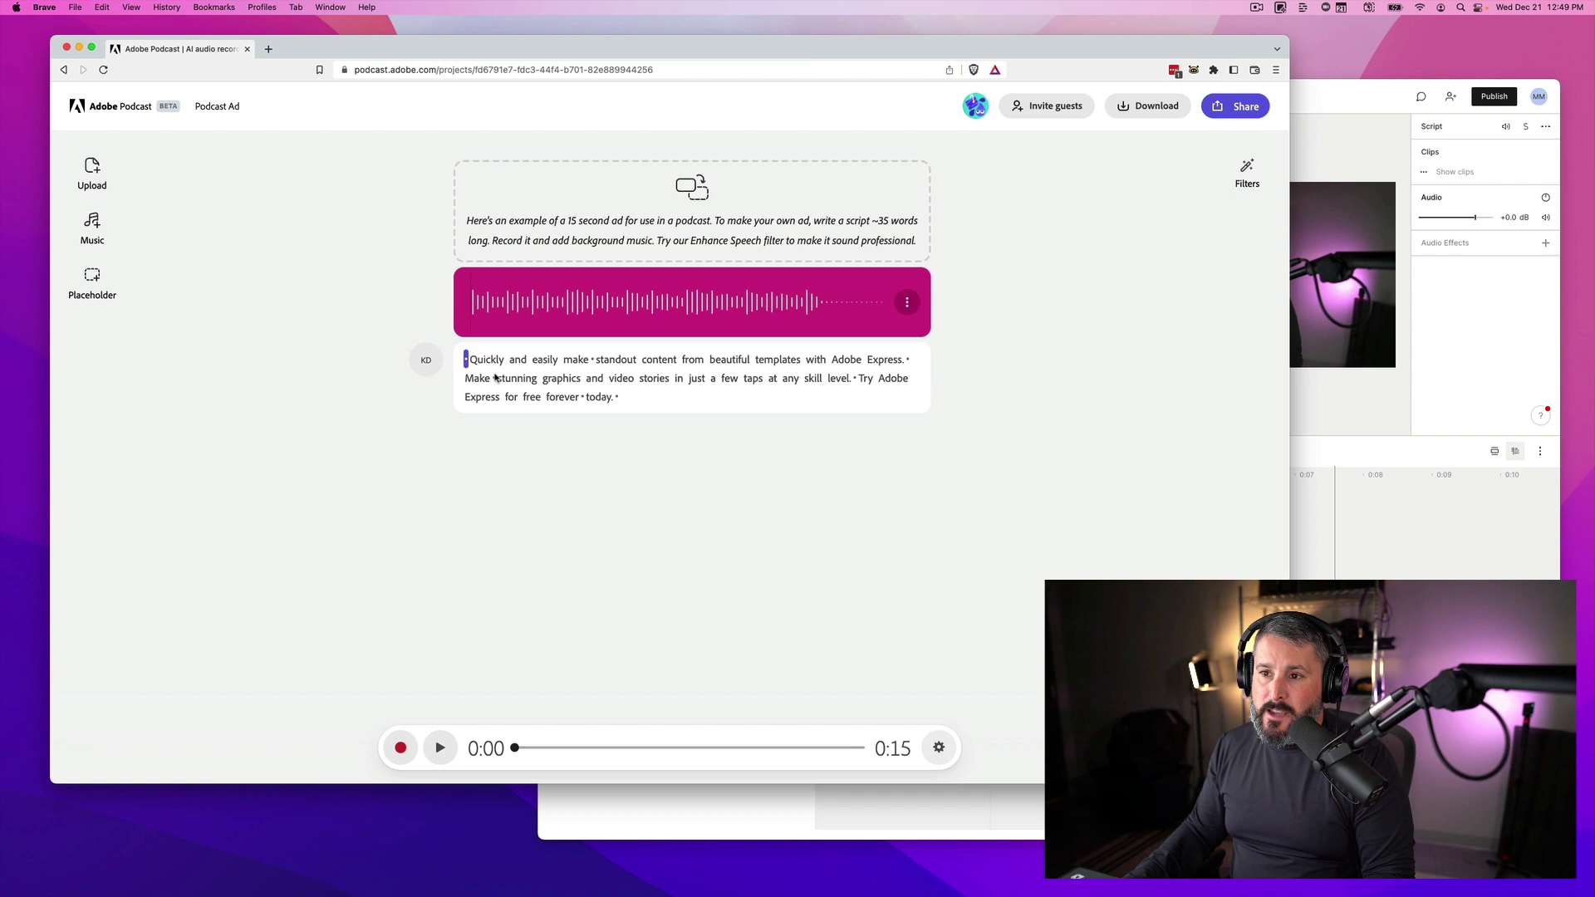
- Play the Podcast Ad recording and pause it at 0:08 on the word 'just'
click(442, 749)
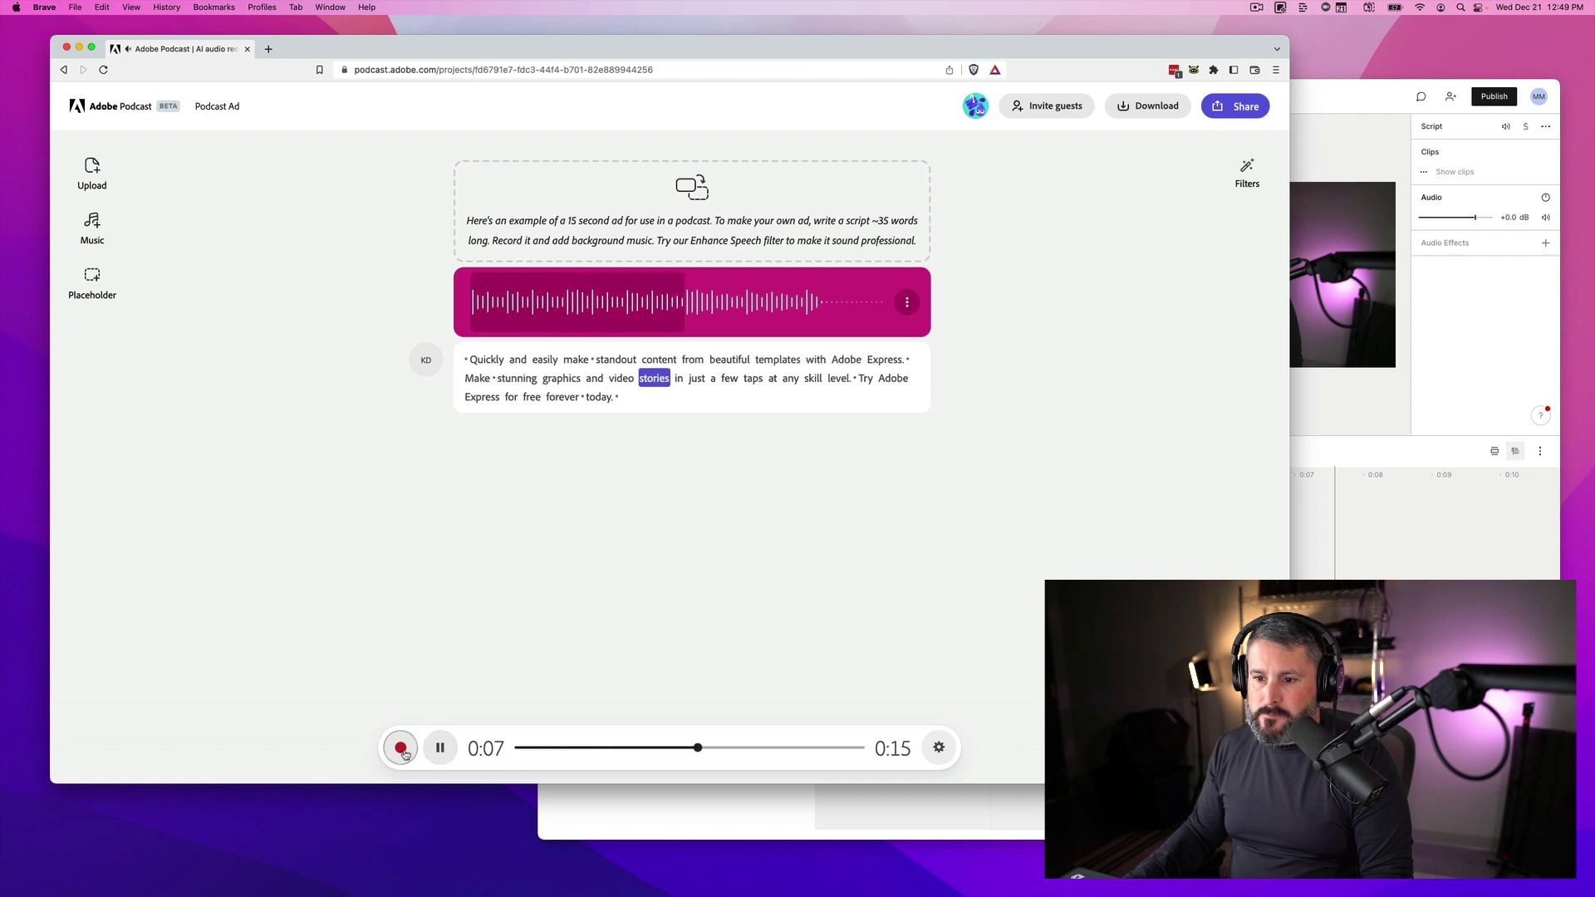
click(440, 747)
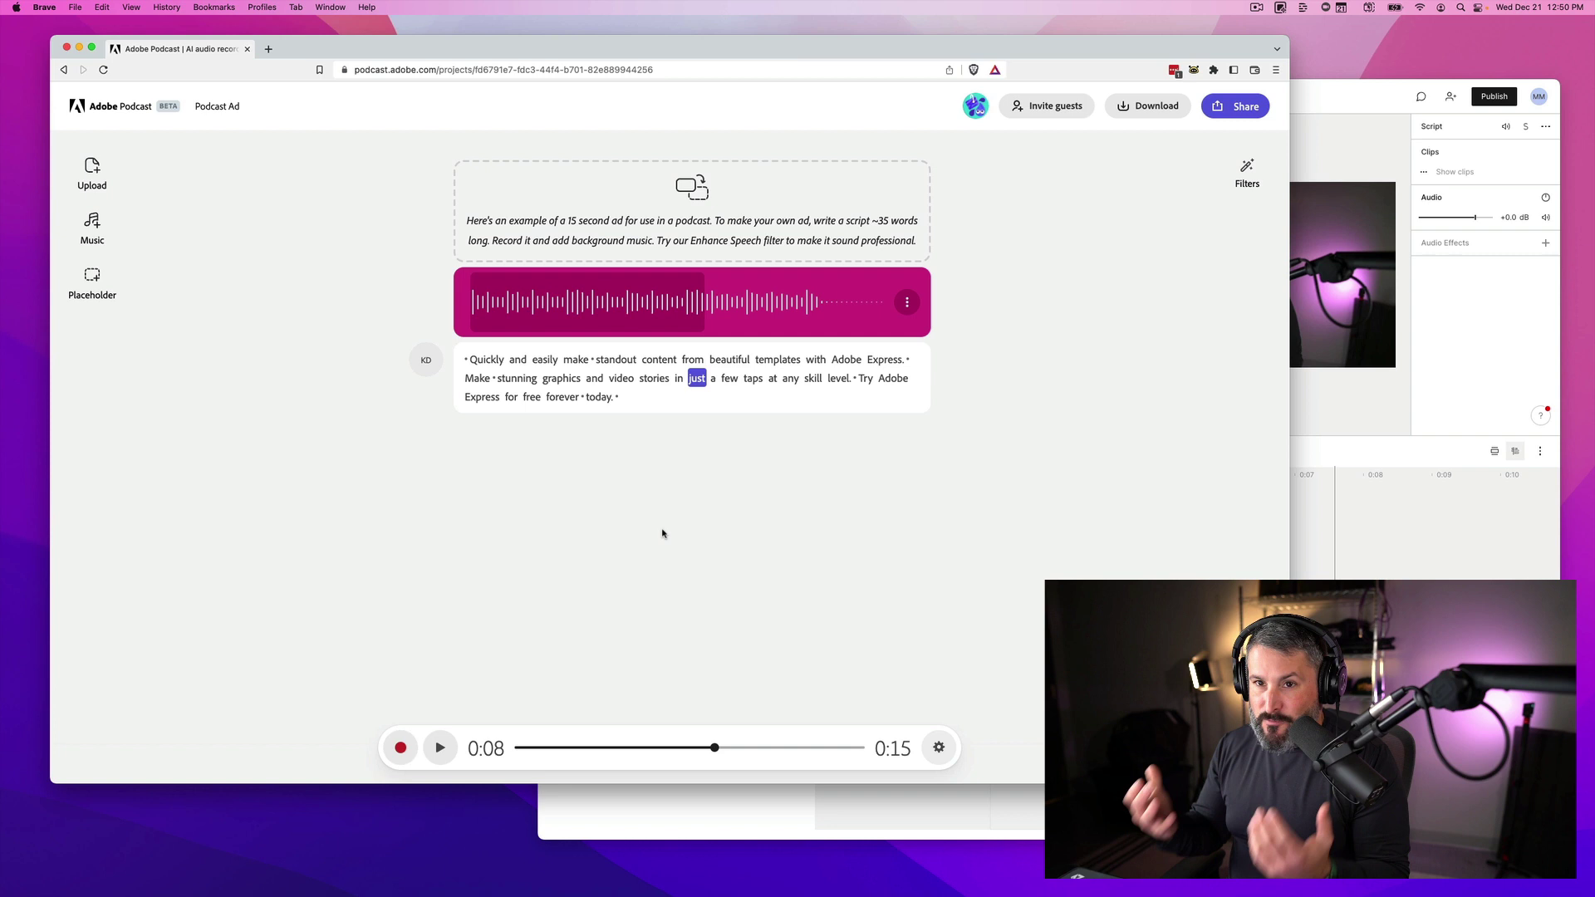
- Enlarge the script area in Descript's December 21 project, then return to Adobe Podcast
click(1422, 415)
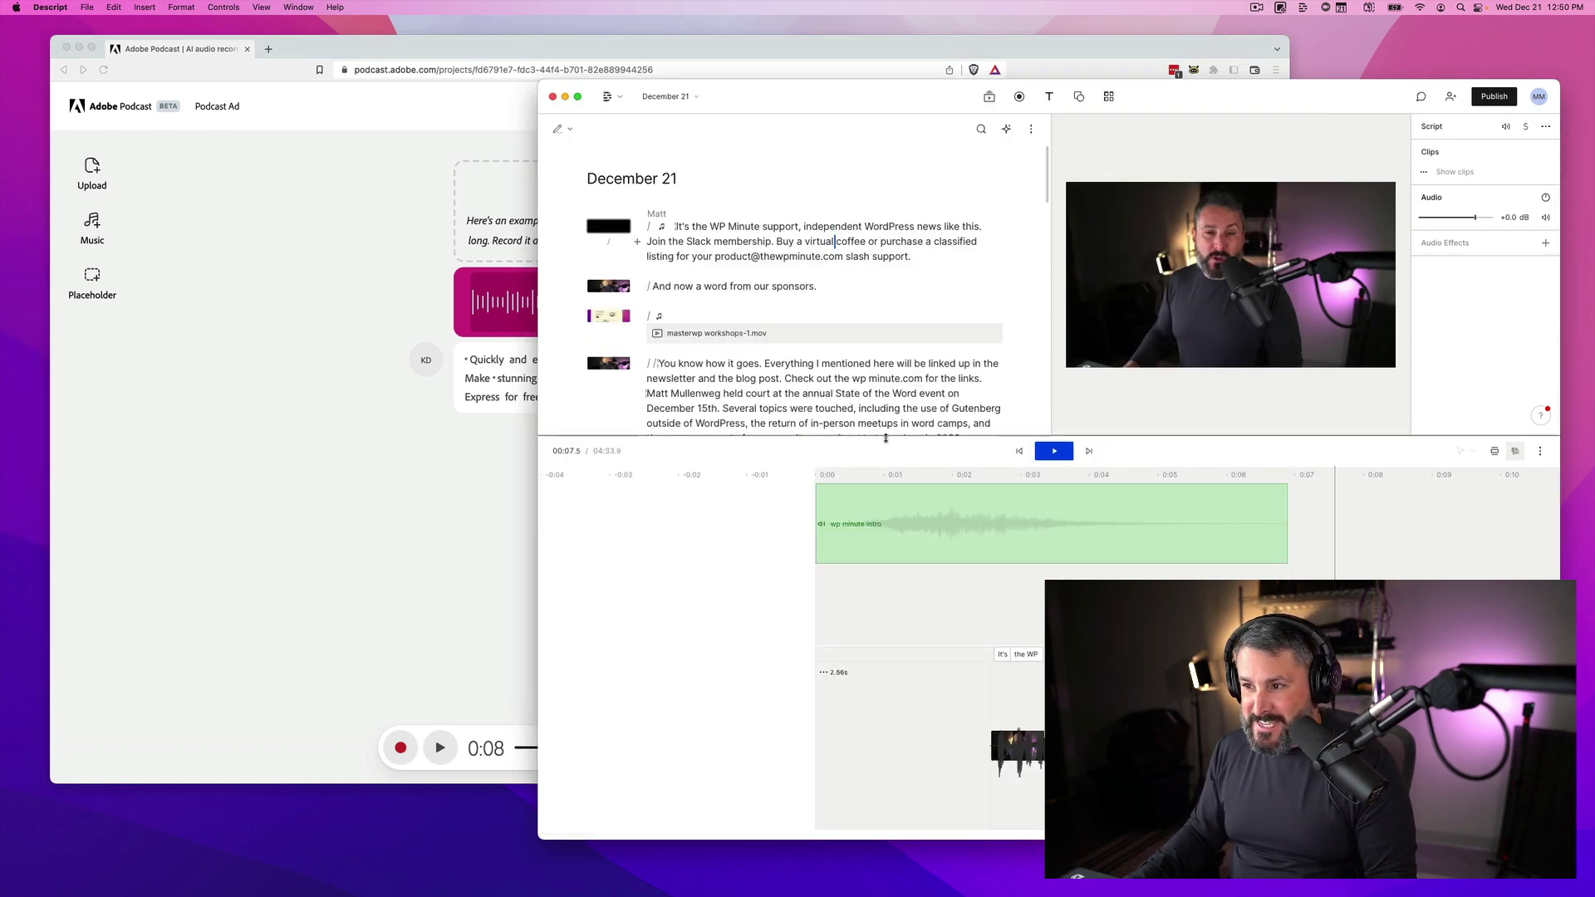
drag(879, 435, 876, 616)
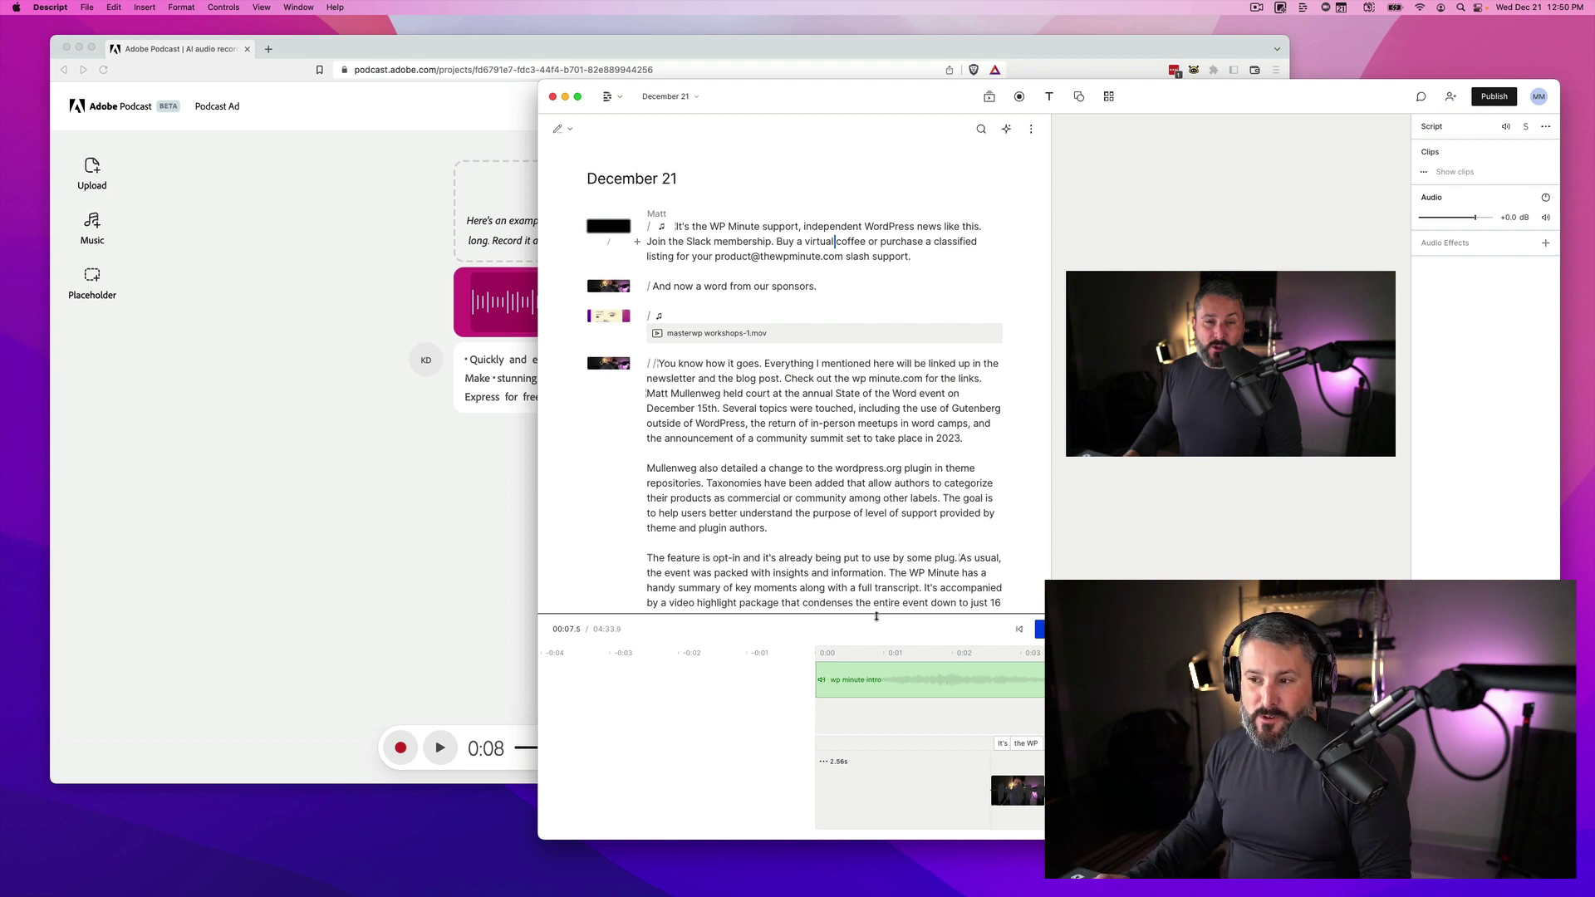
click(436, 564)
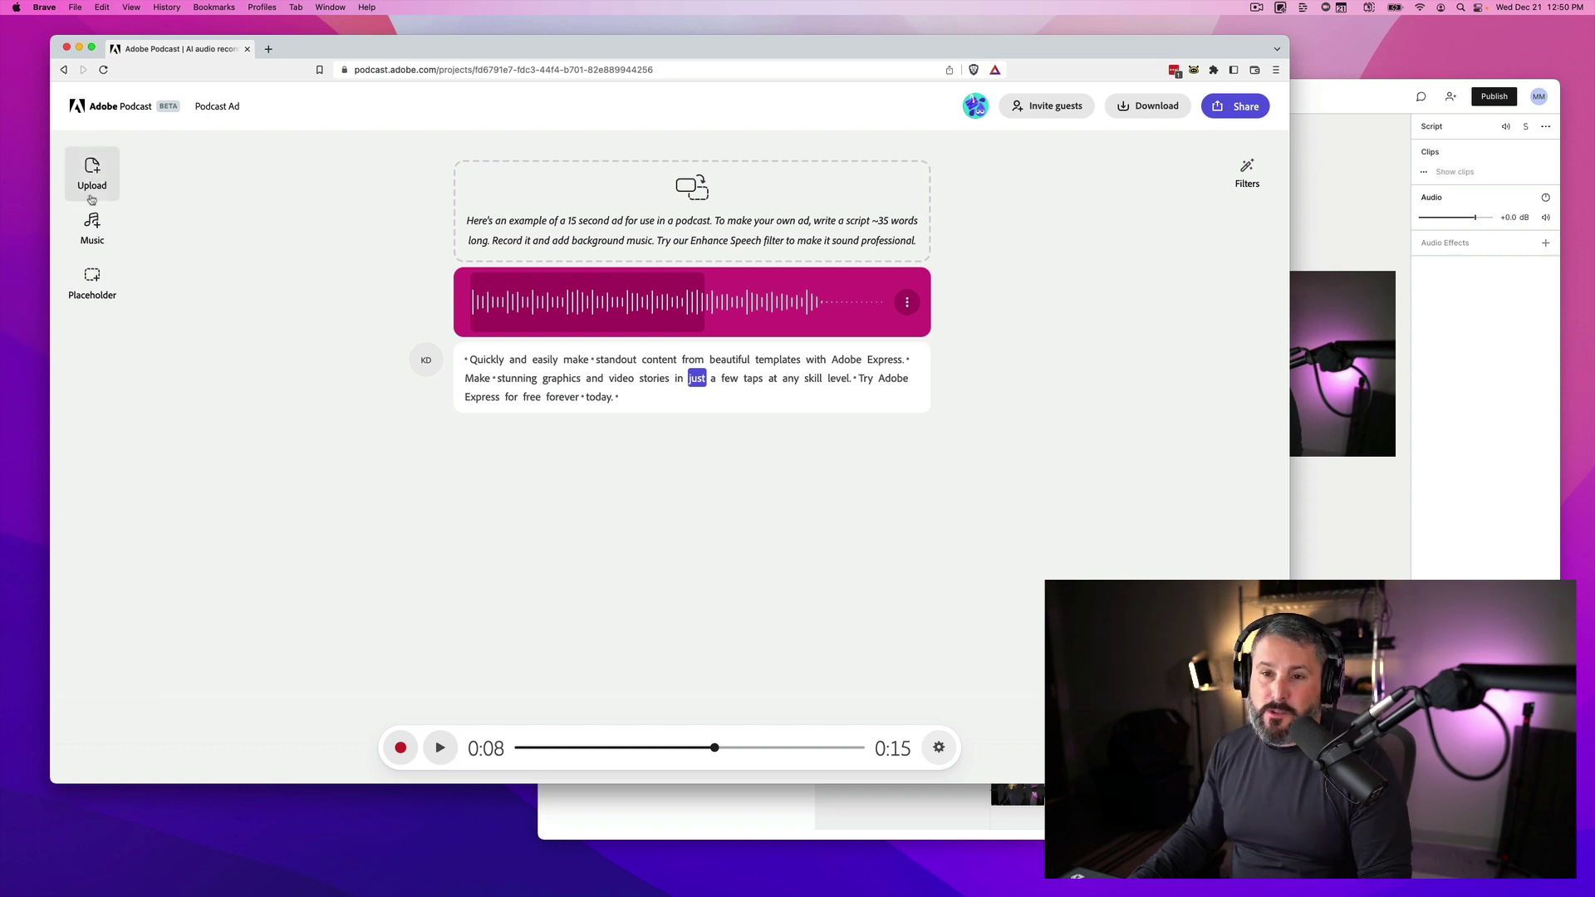
- Insert a placeholder at 'just' noting 'This is a great place to ad that clip from your interview.'
click(92, 272)
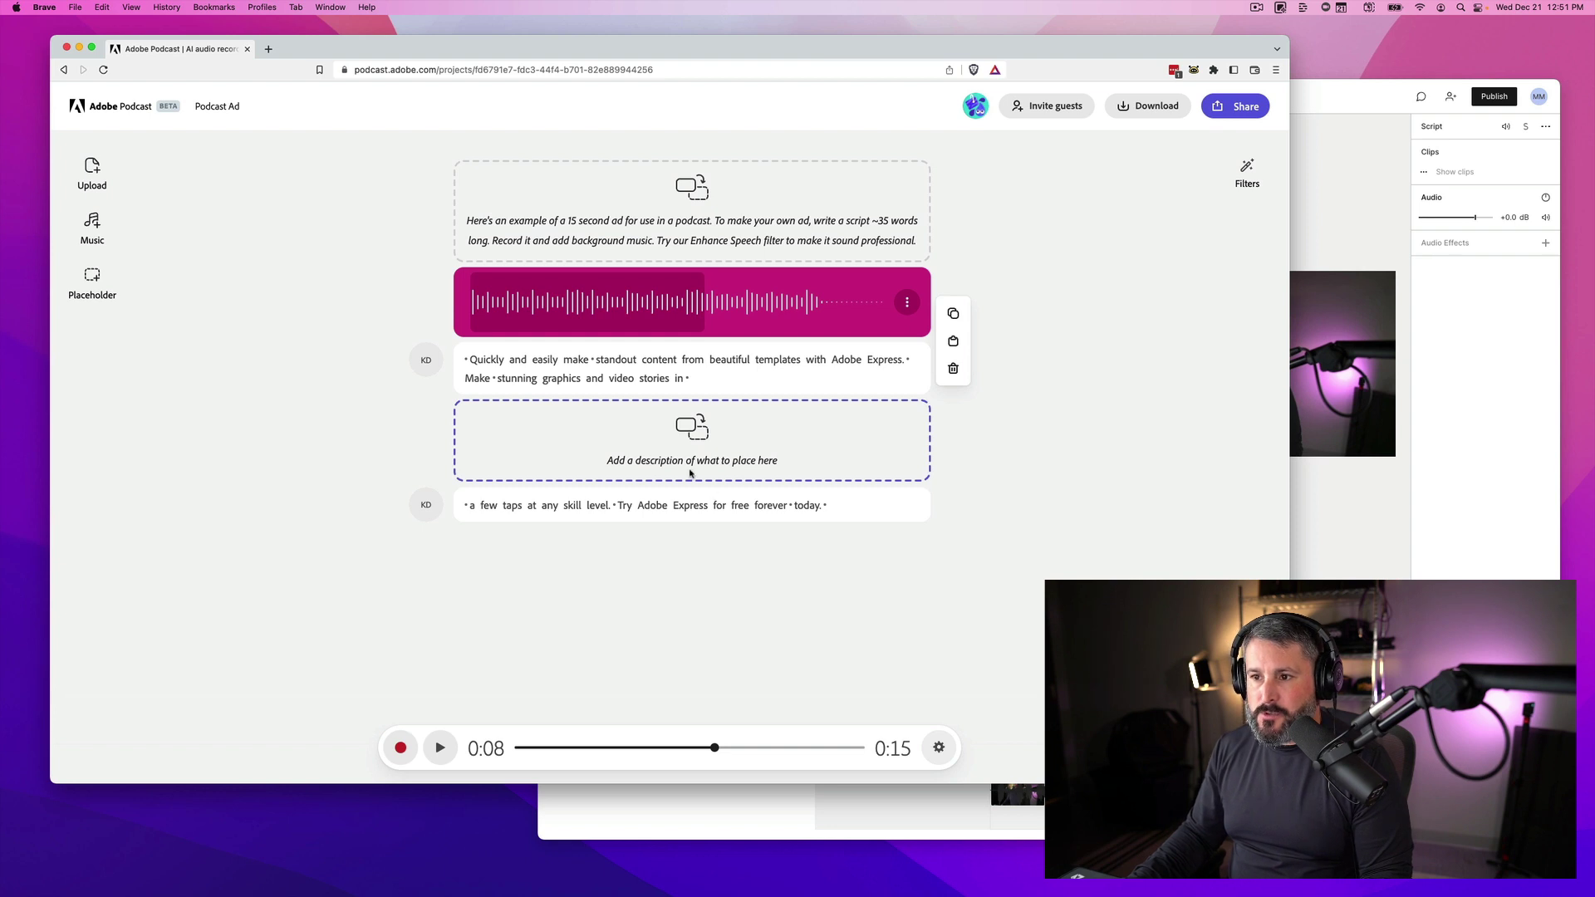
click(777, 464)
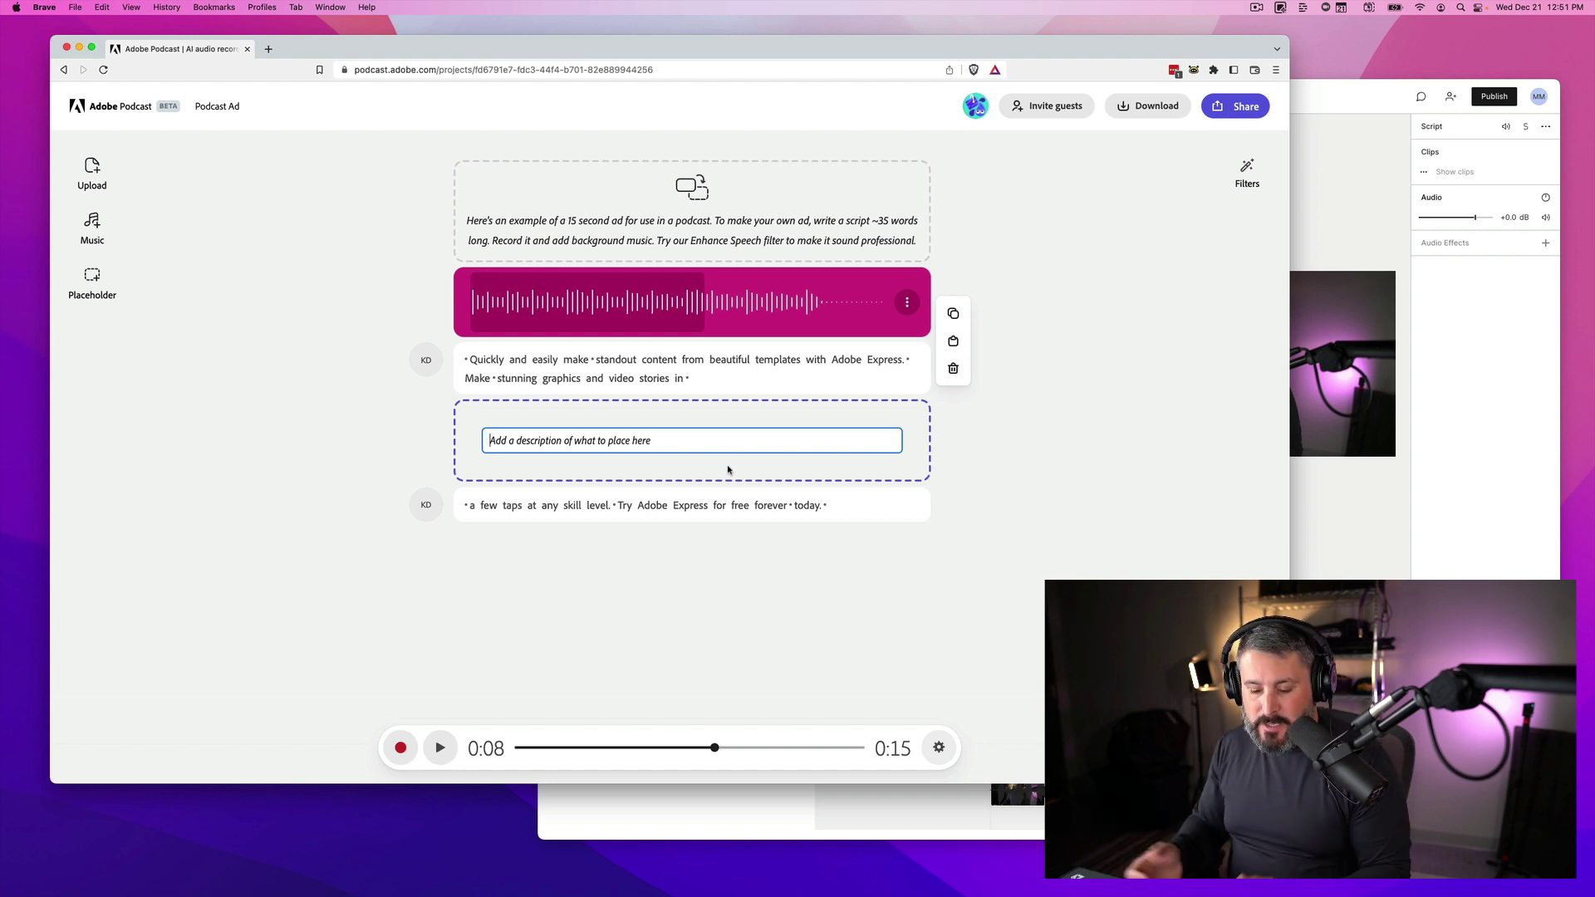
text(This is)
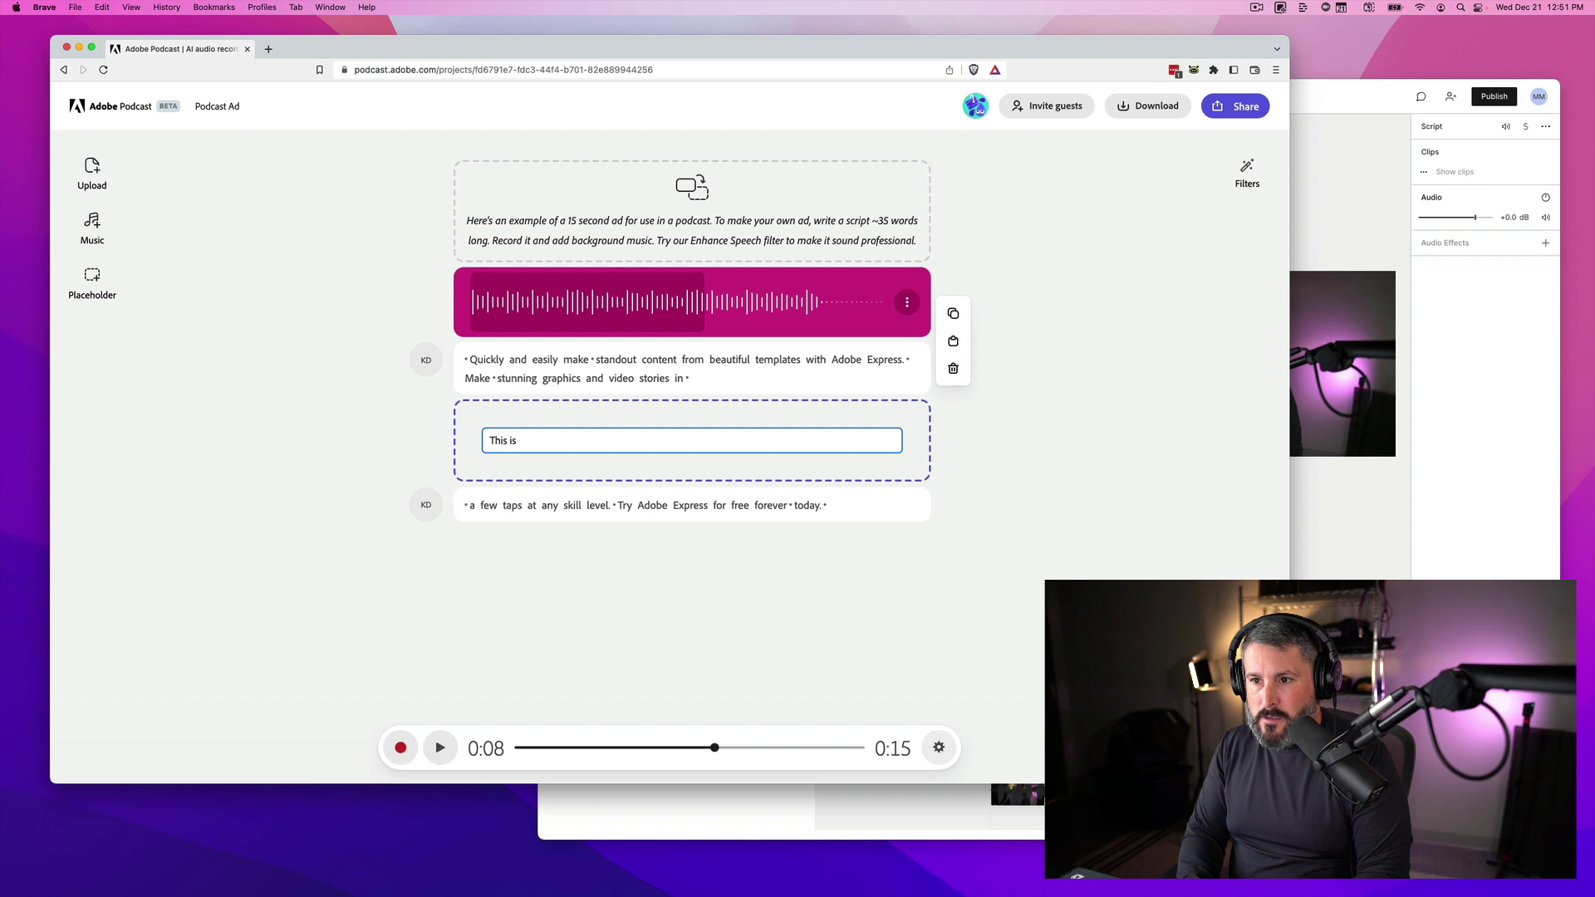
text( a great place to)
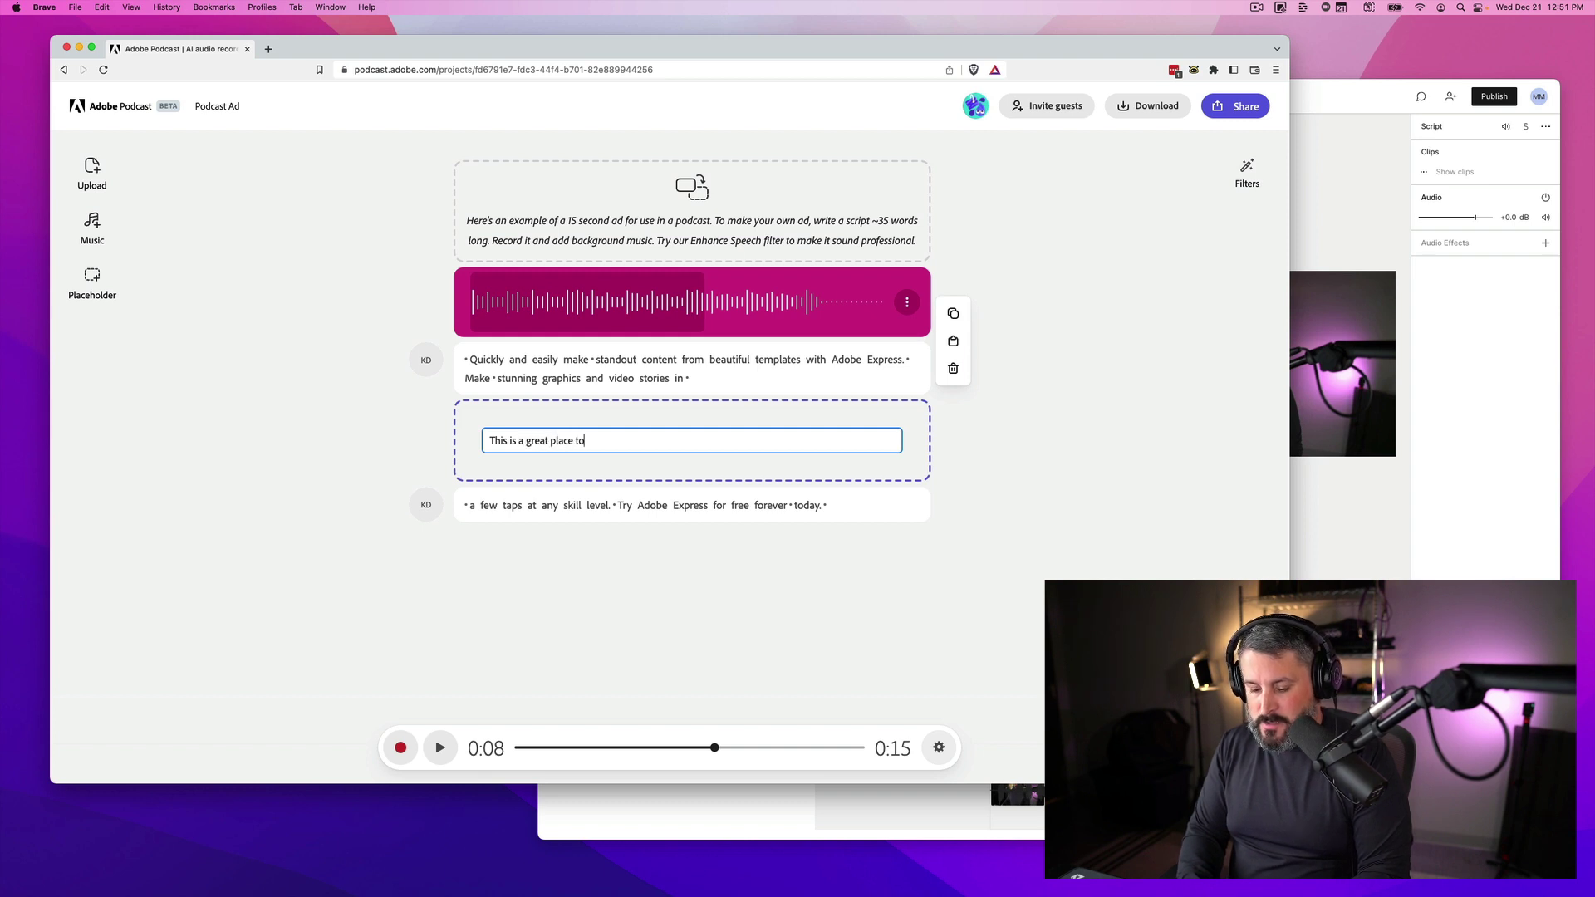
text( ad that clip from your interview.)
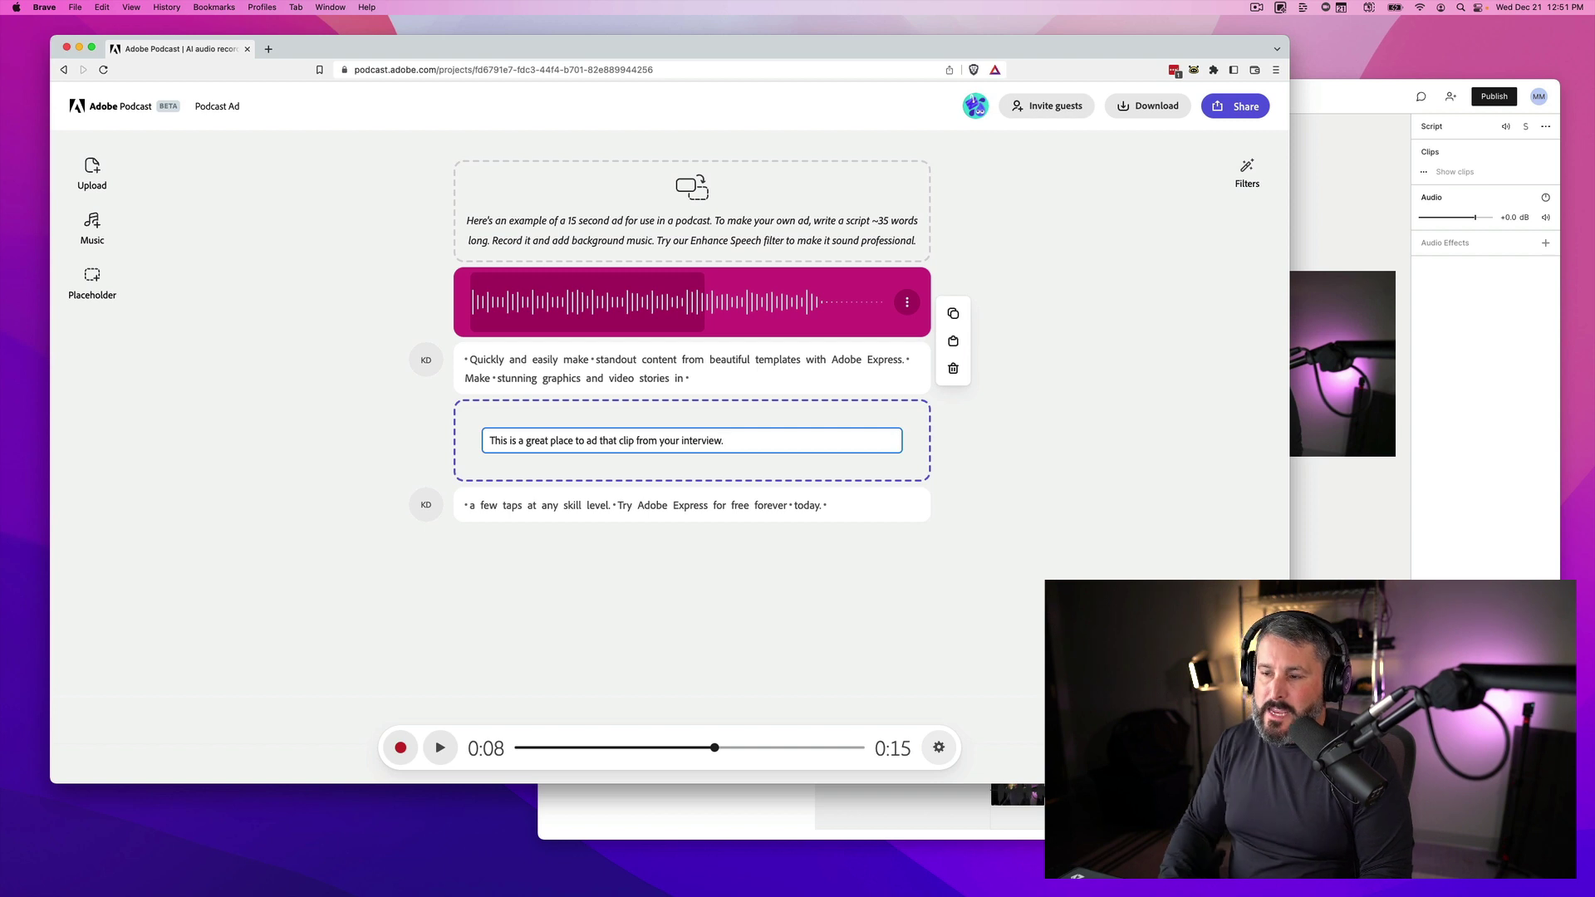
key(Return)
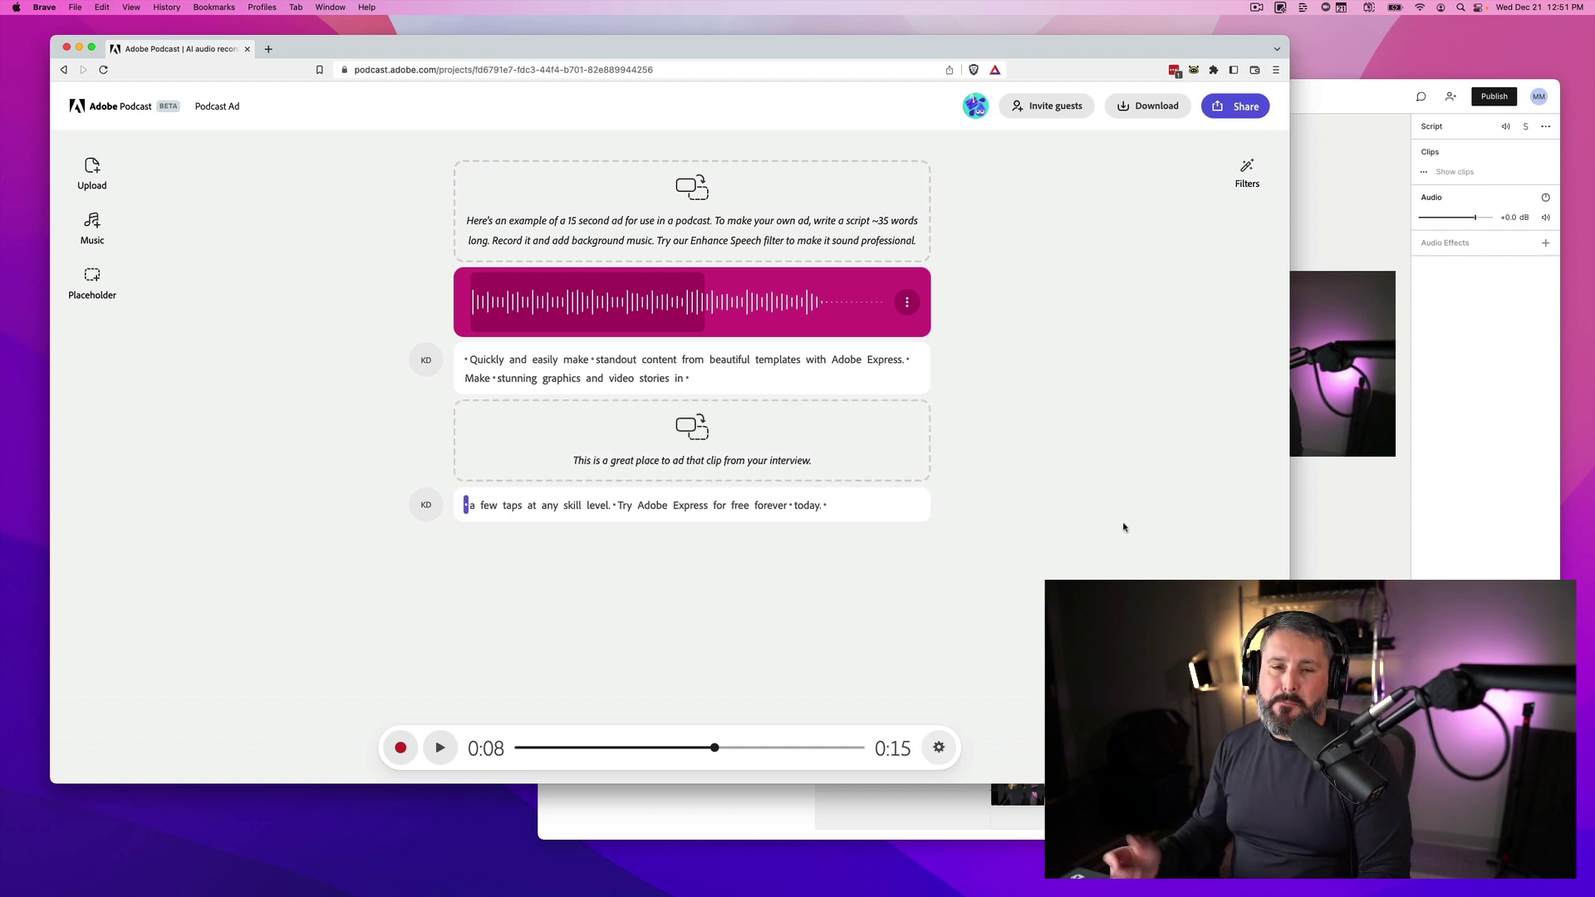
click(828, 460)
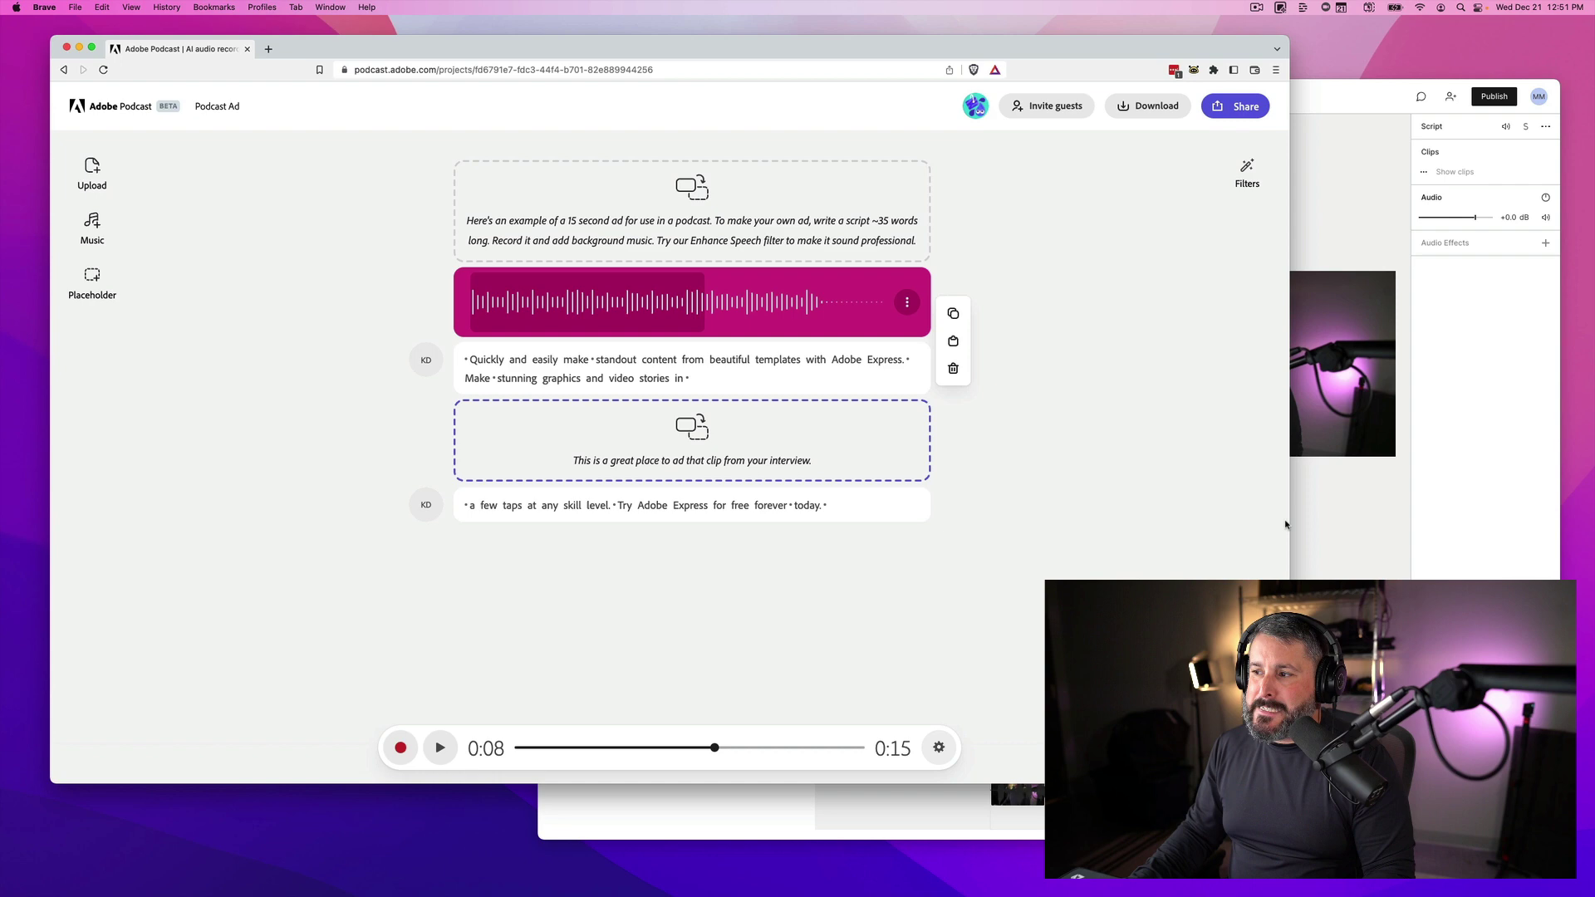
click(1313, 544)
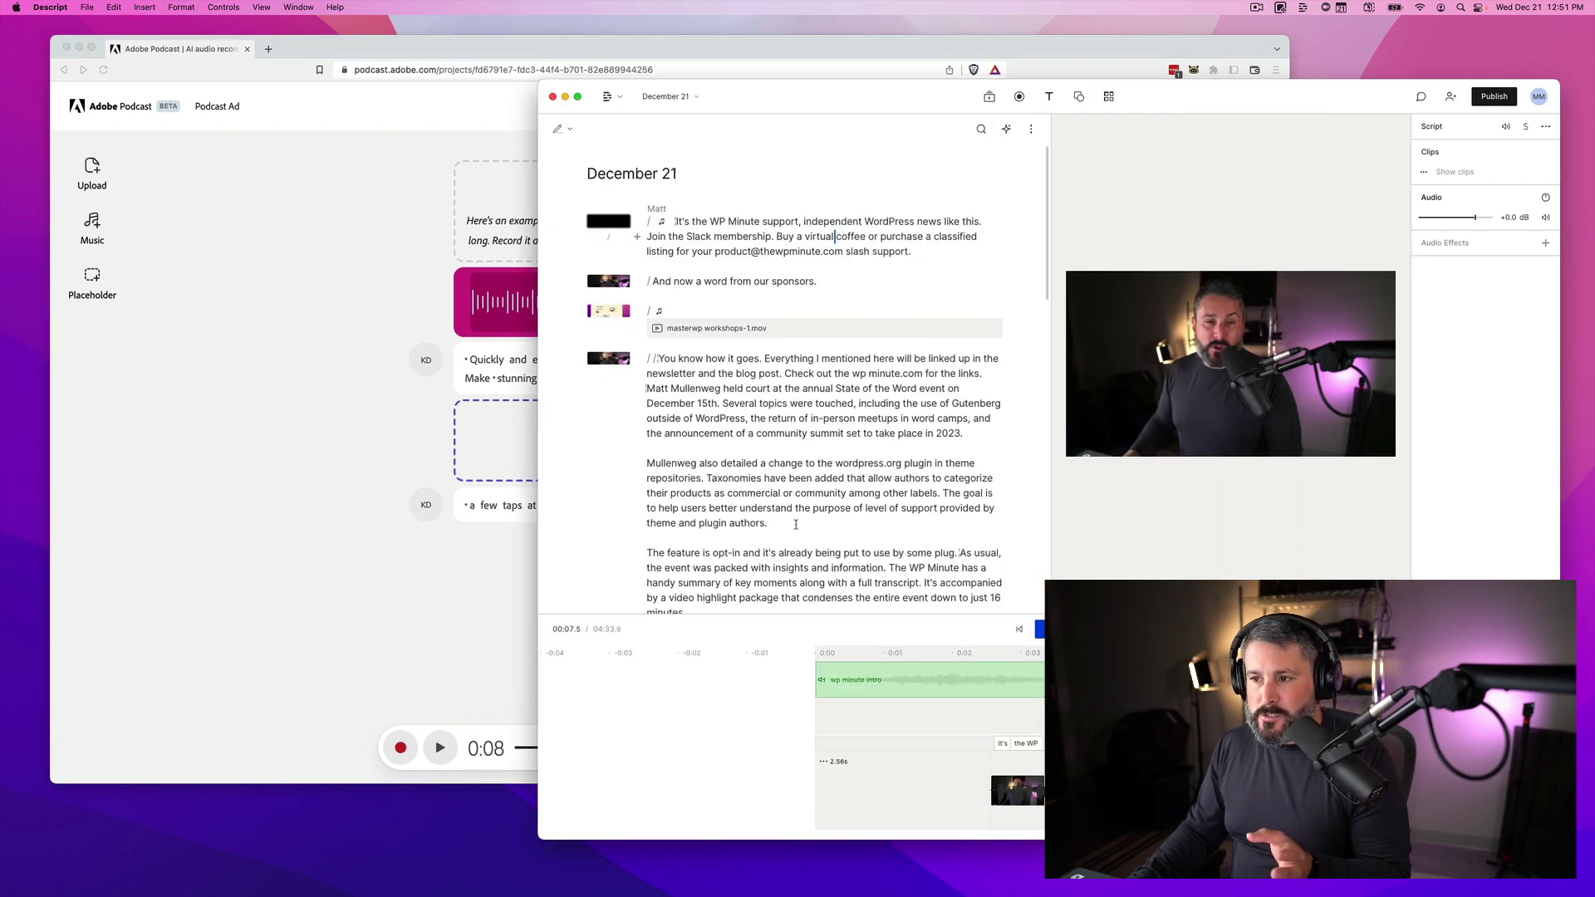
- Move Descript's playhead to 02:09.9 on 'package', then return to Adobe Podcast
scroll(914, 531, down, 5)
scroll(789, 519, up, 4)
click(769, 513)
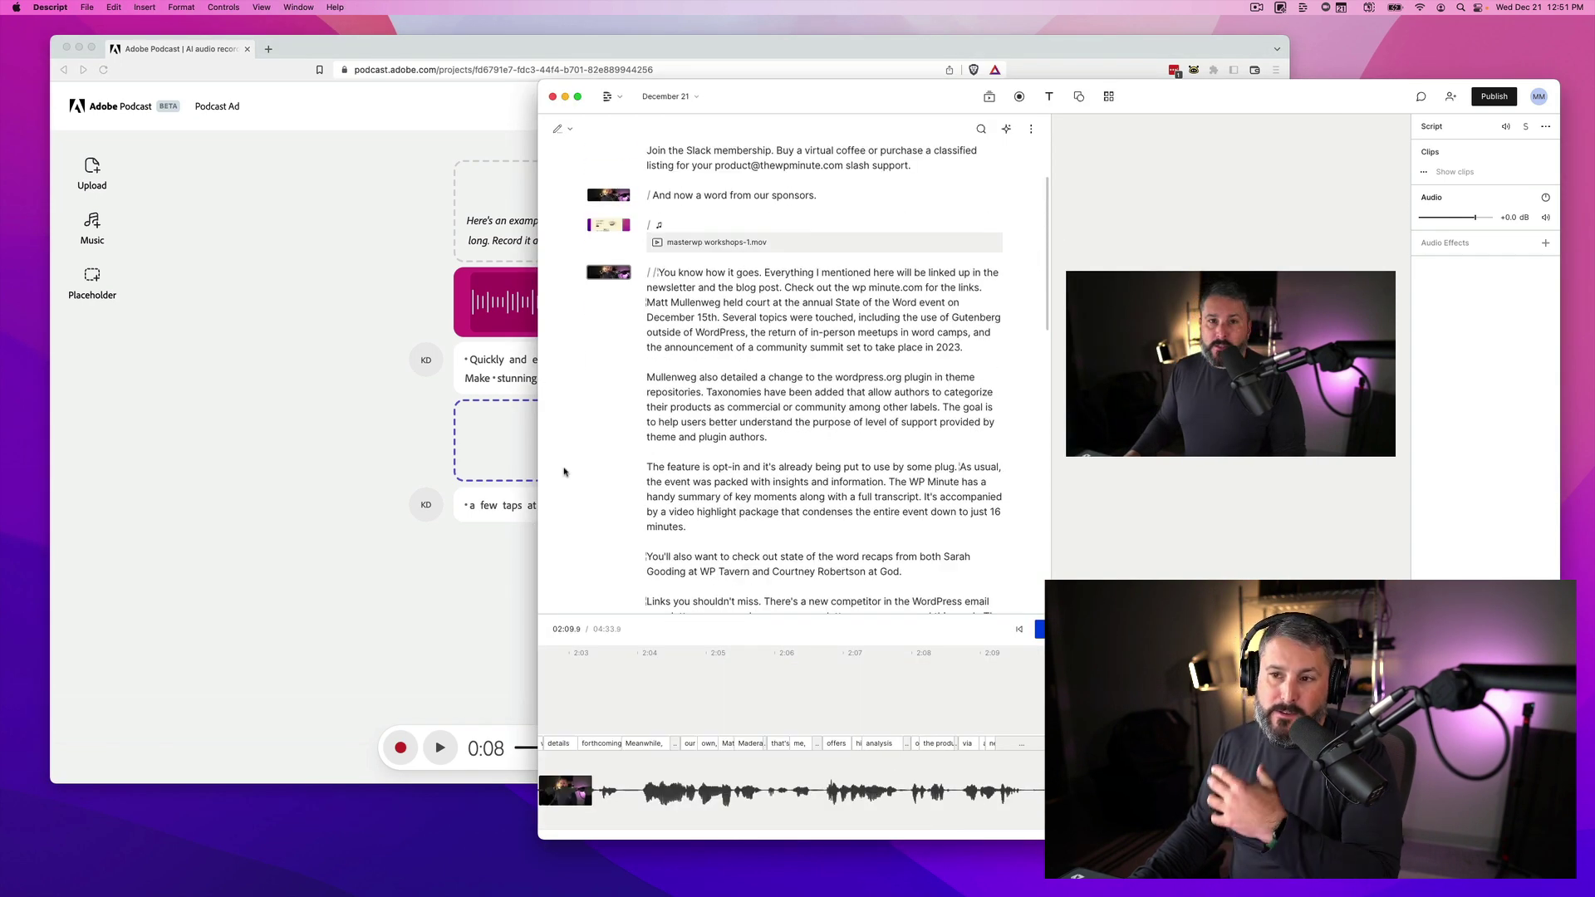
click(466, 574)
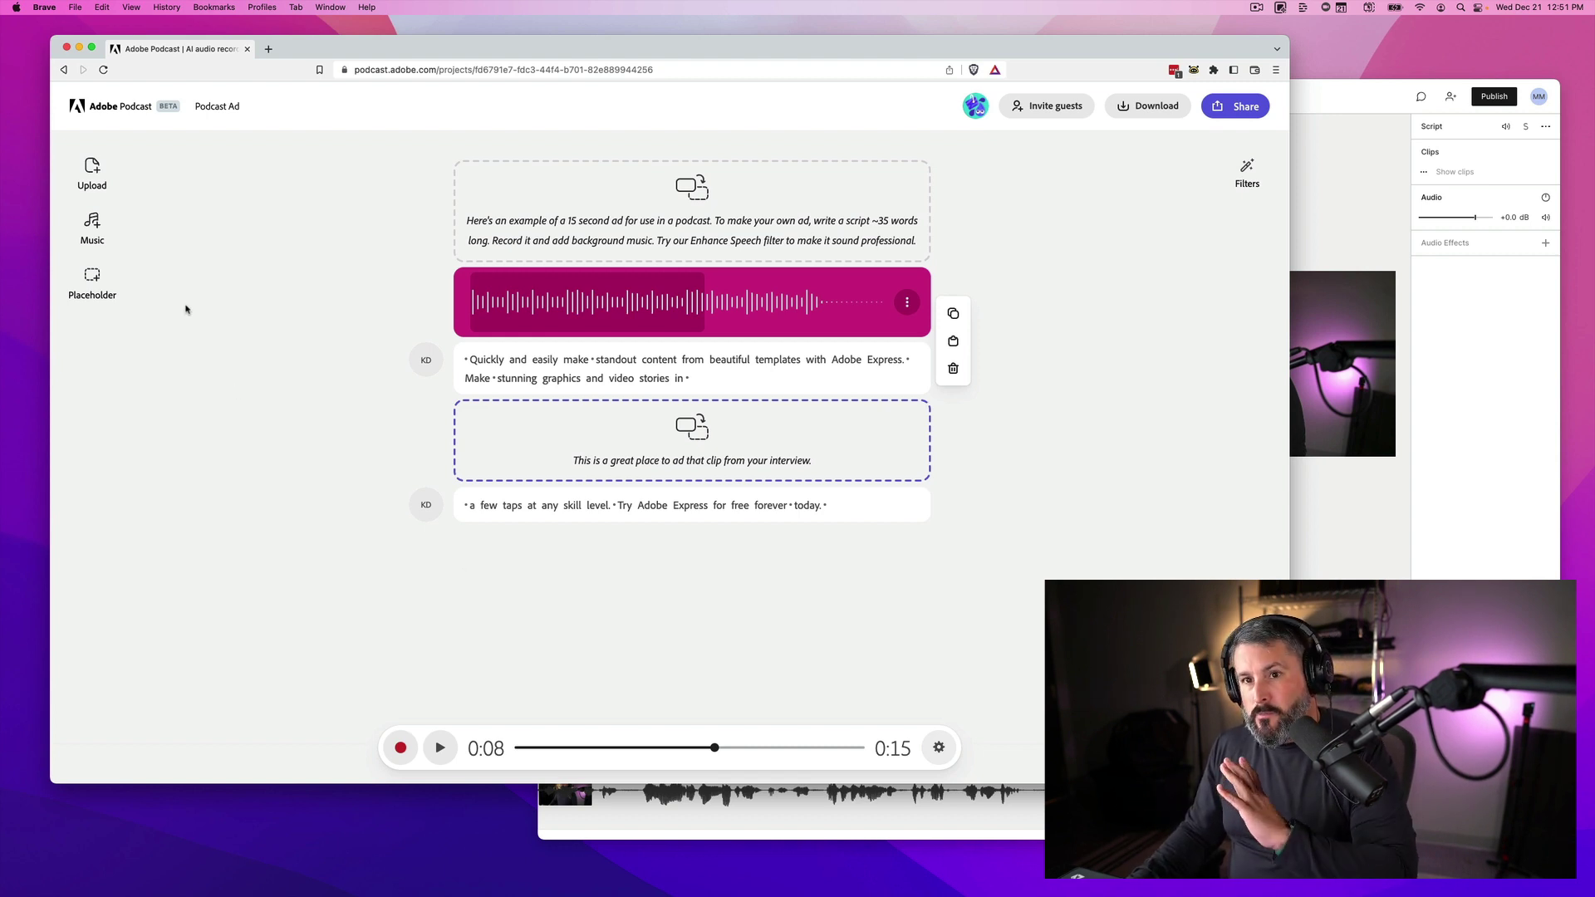
- Browse the Fog and Mist music collection's intros, outros and transitions with their durations
click(92, 226)
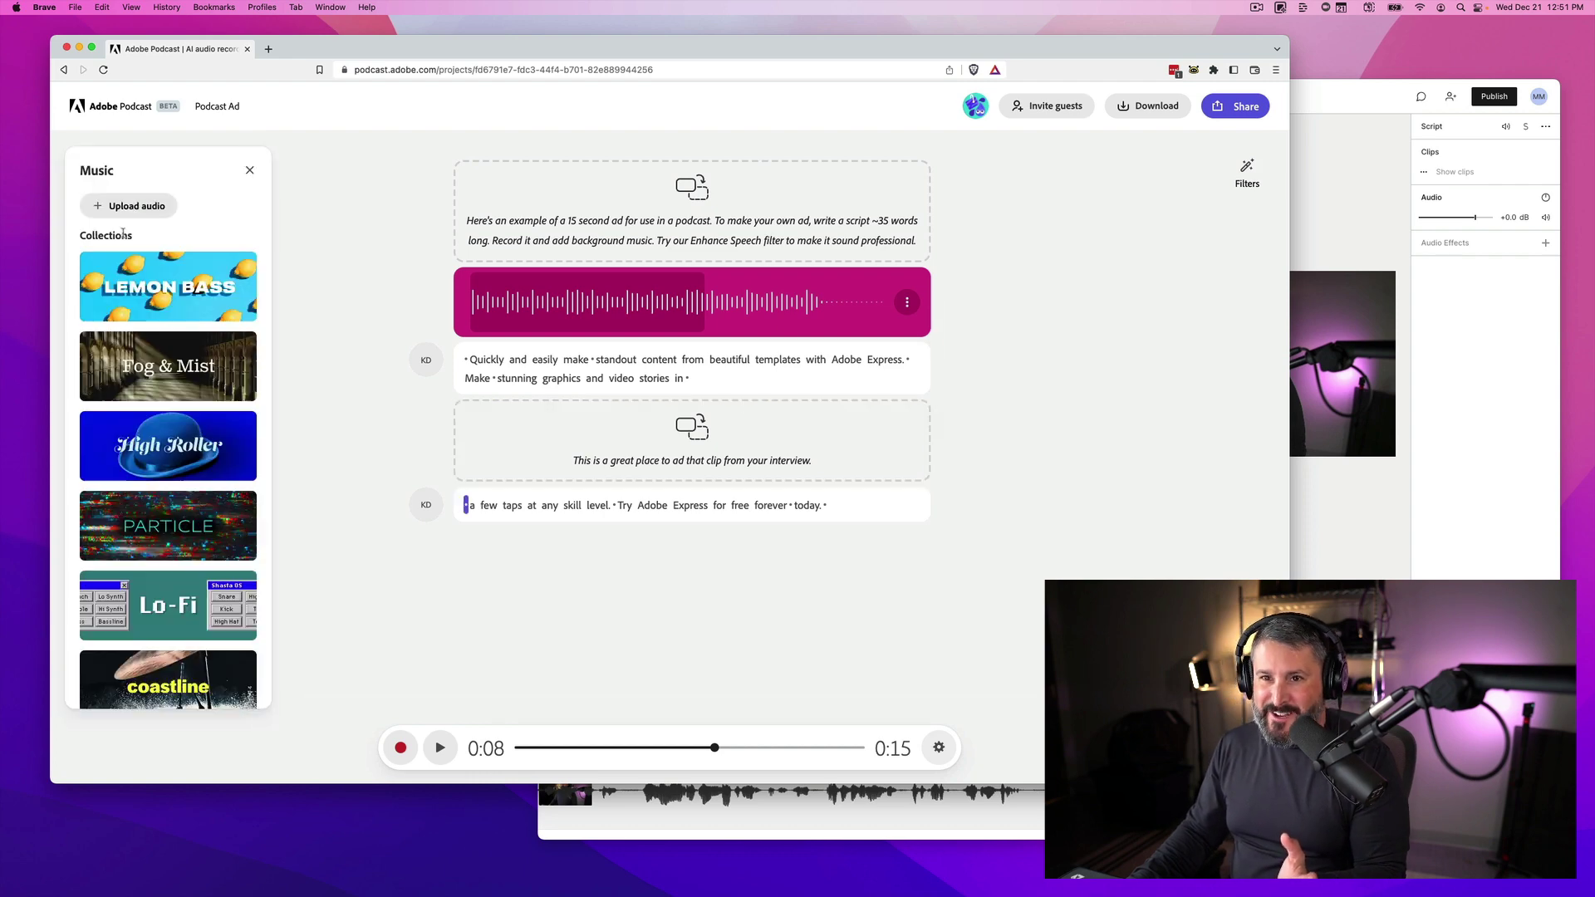
scroll(167, 449, down, 5)
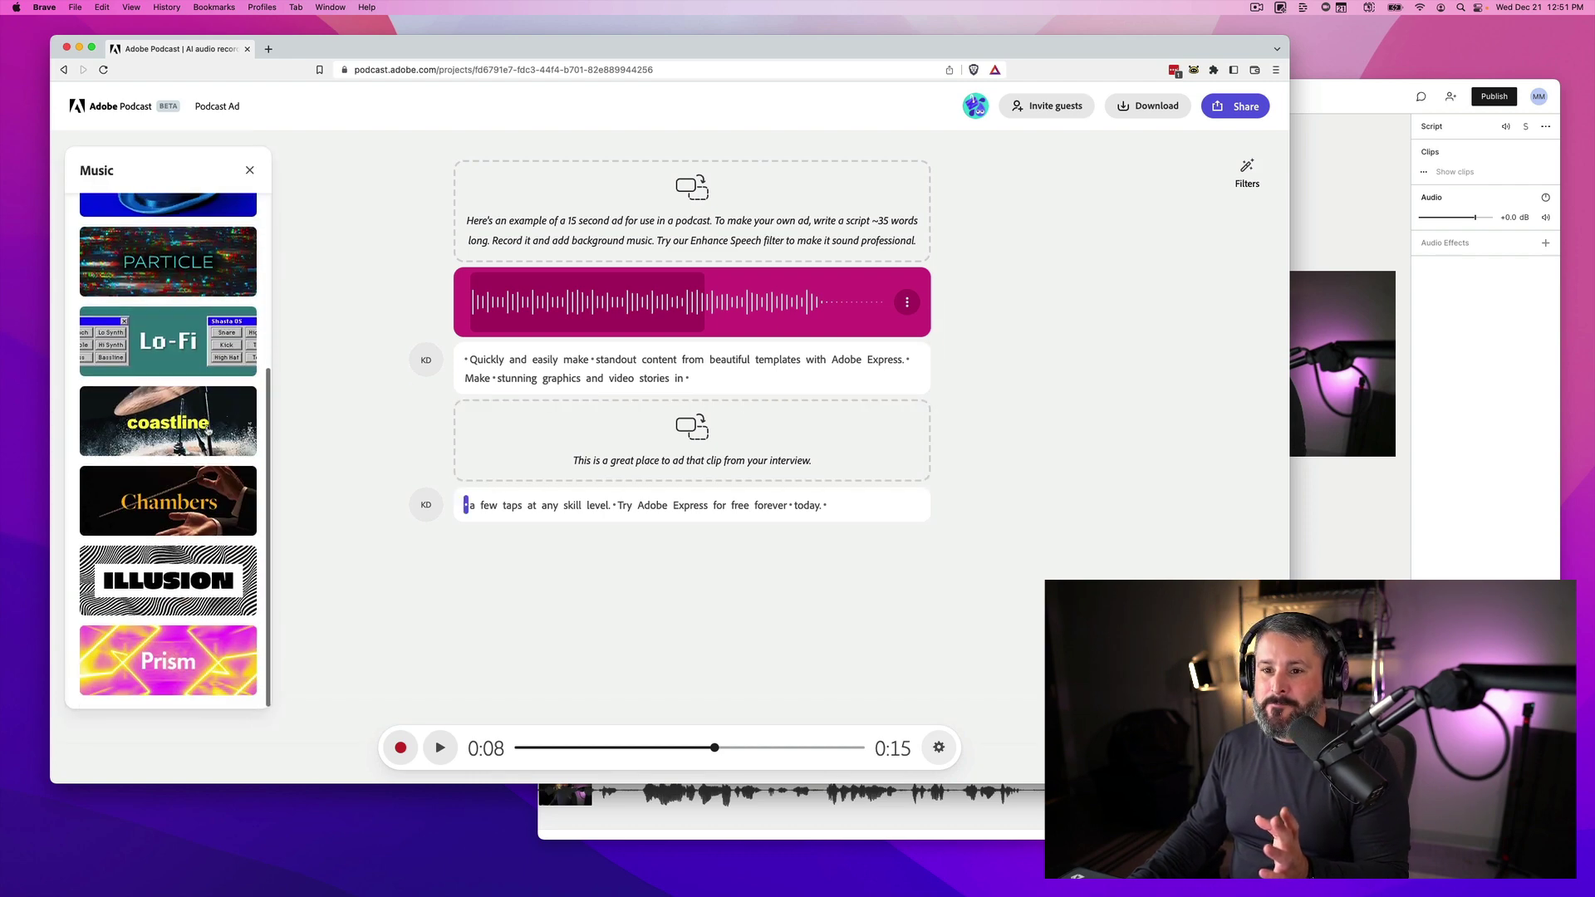
scroll(144, 252, up, 5)
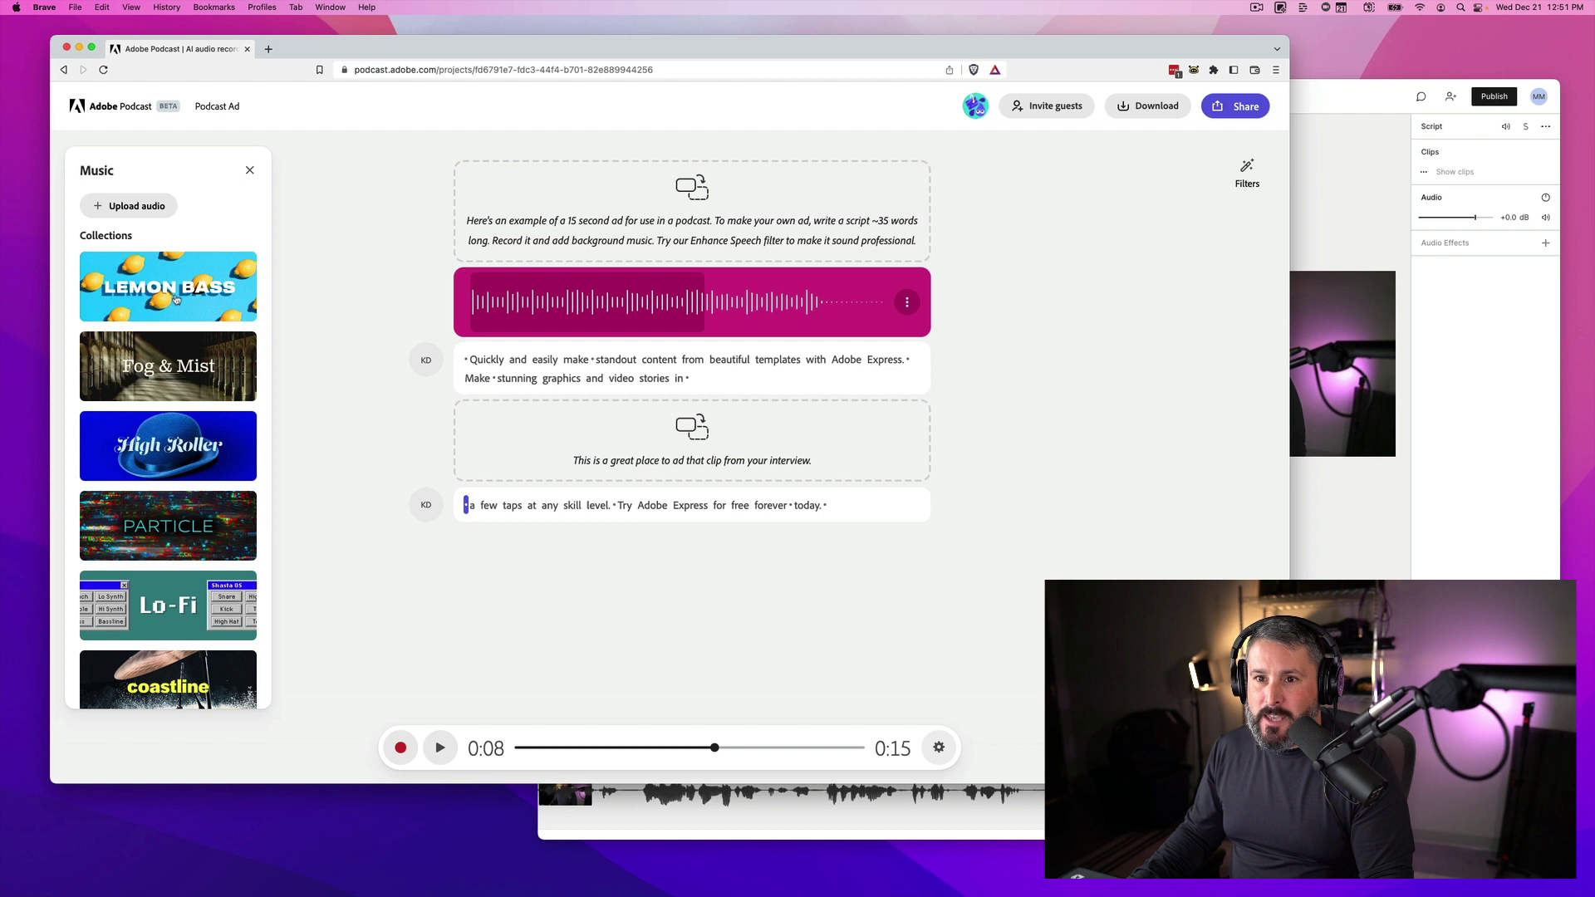
click(193, 379)
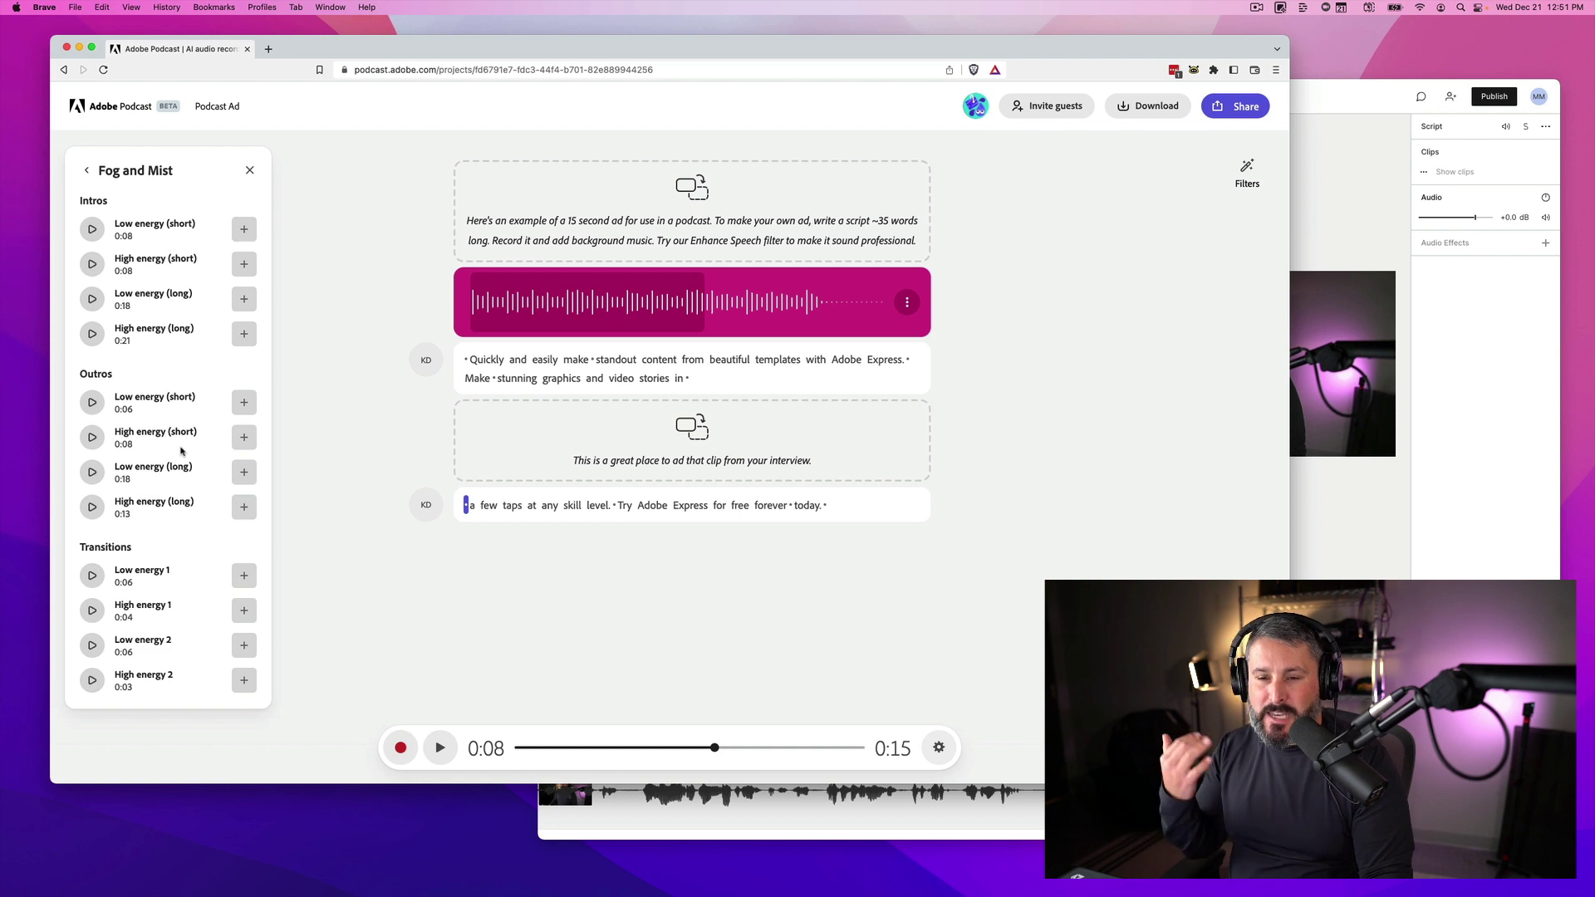
scroll(181, 451, down, 3)
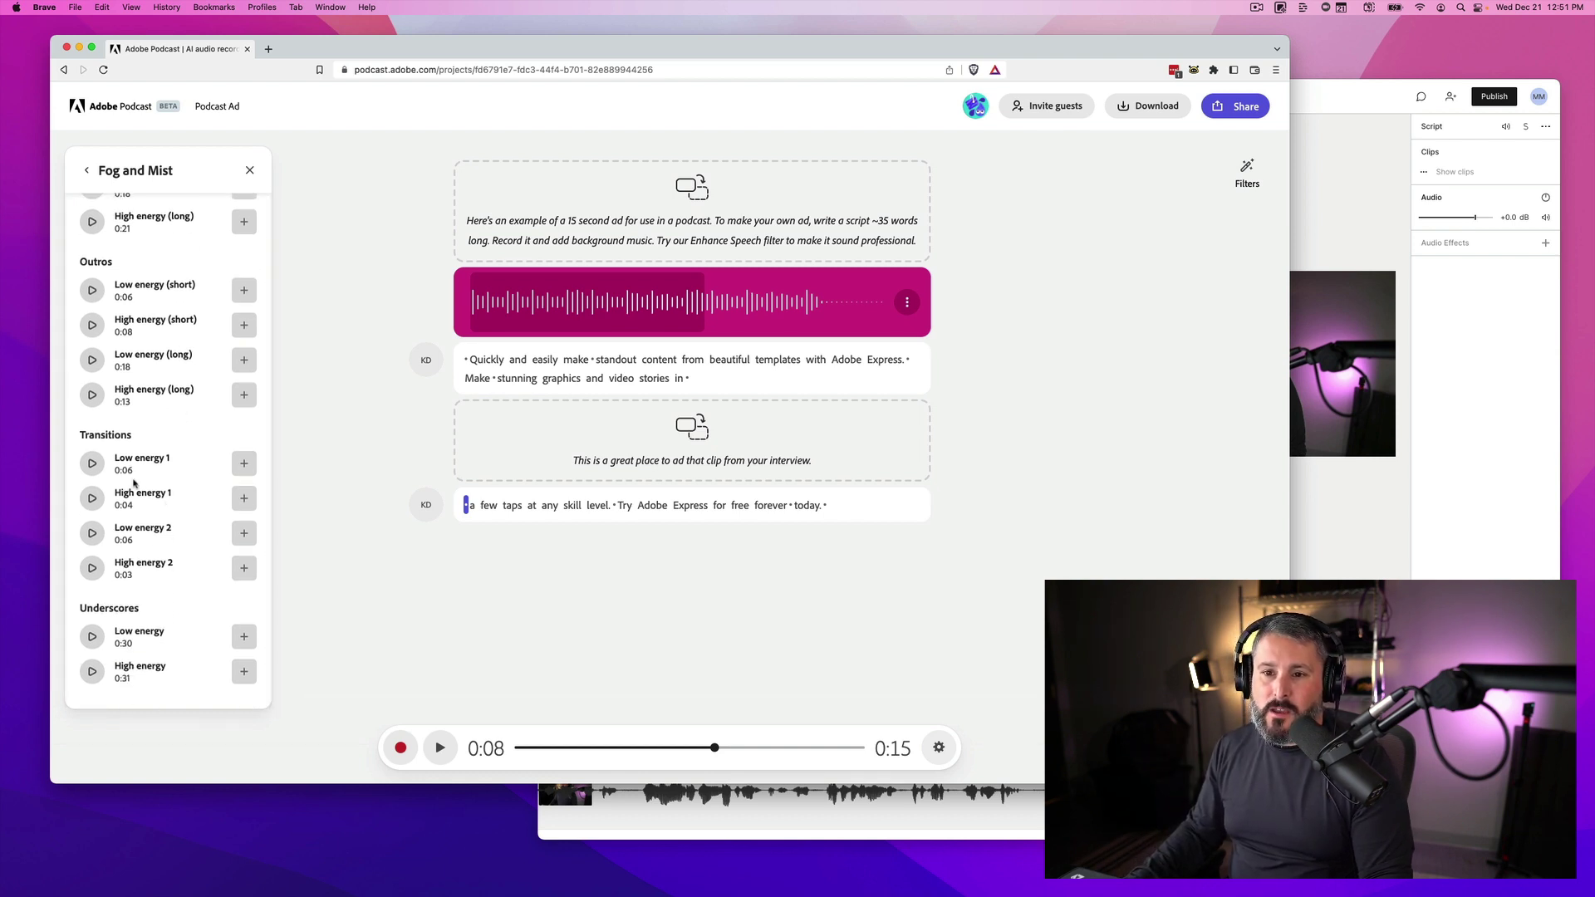
scroll(97, 461, up, 3)
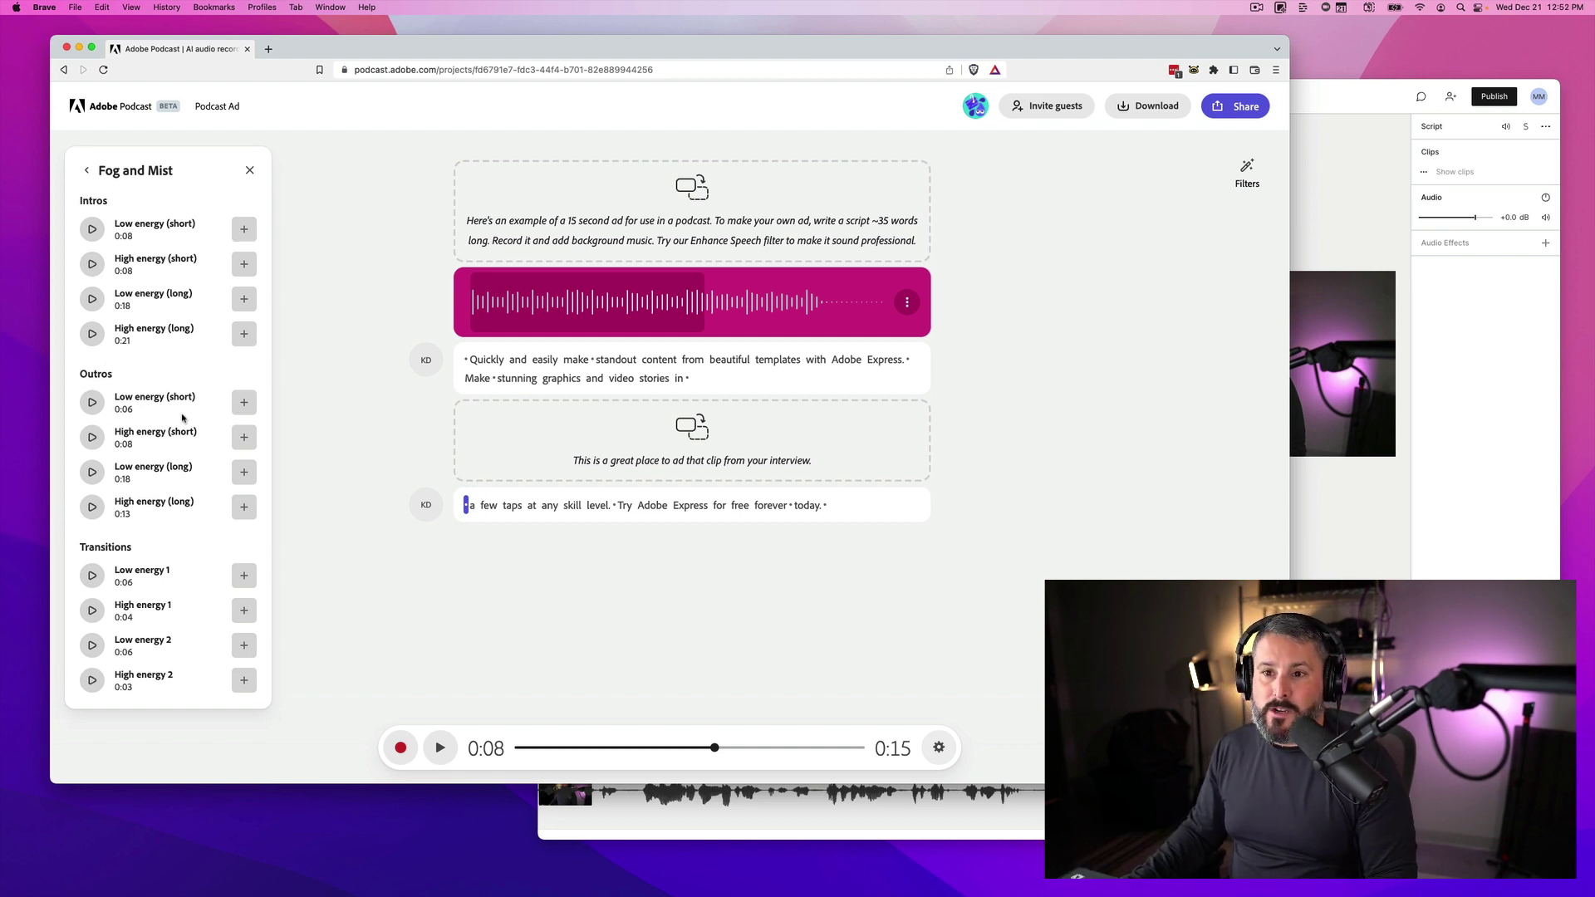
- Browse the stock Music tracks in Descript's media library, then return to Adobe Podcast
click(1317, 154)
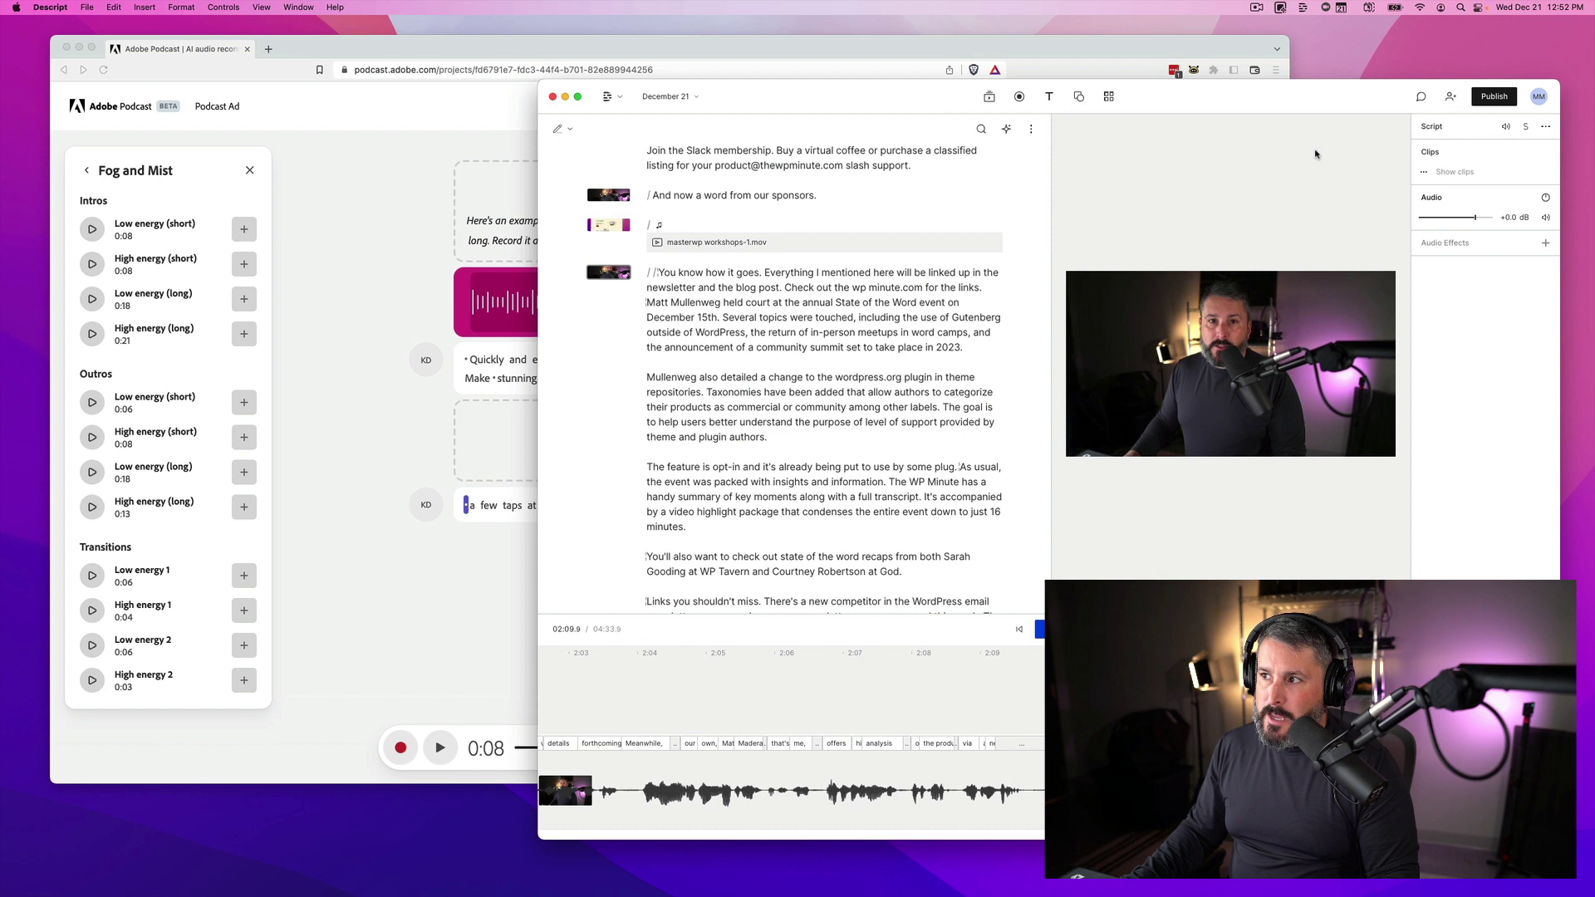
click(991, 102)
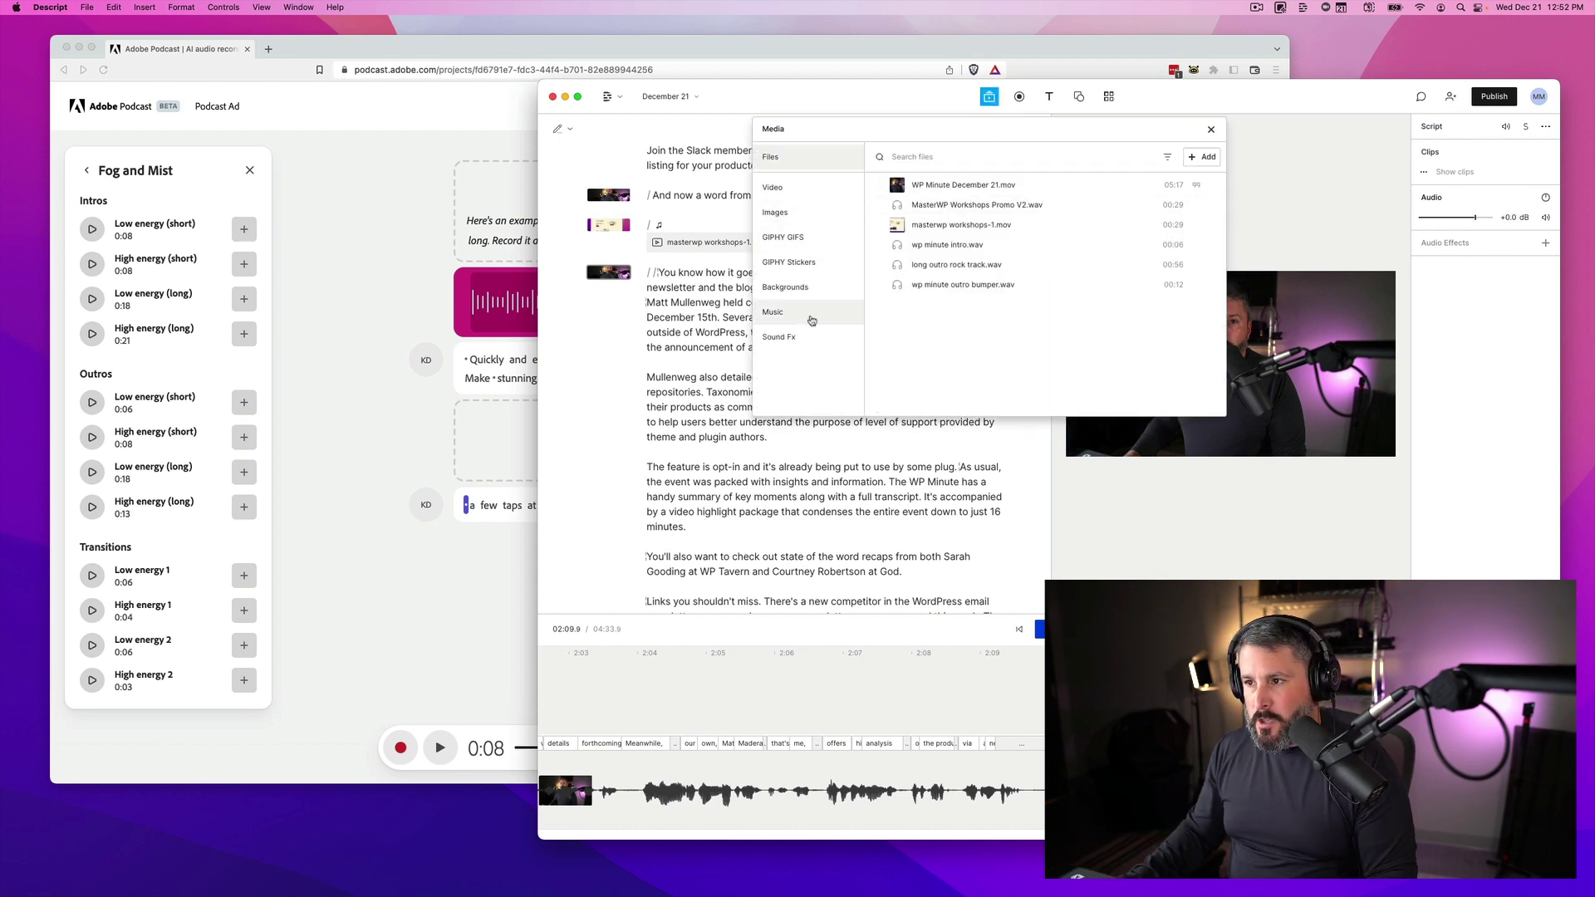
click(812, 321)
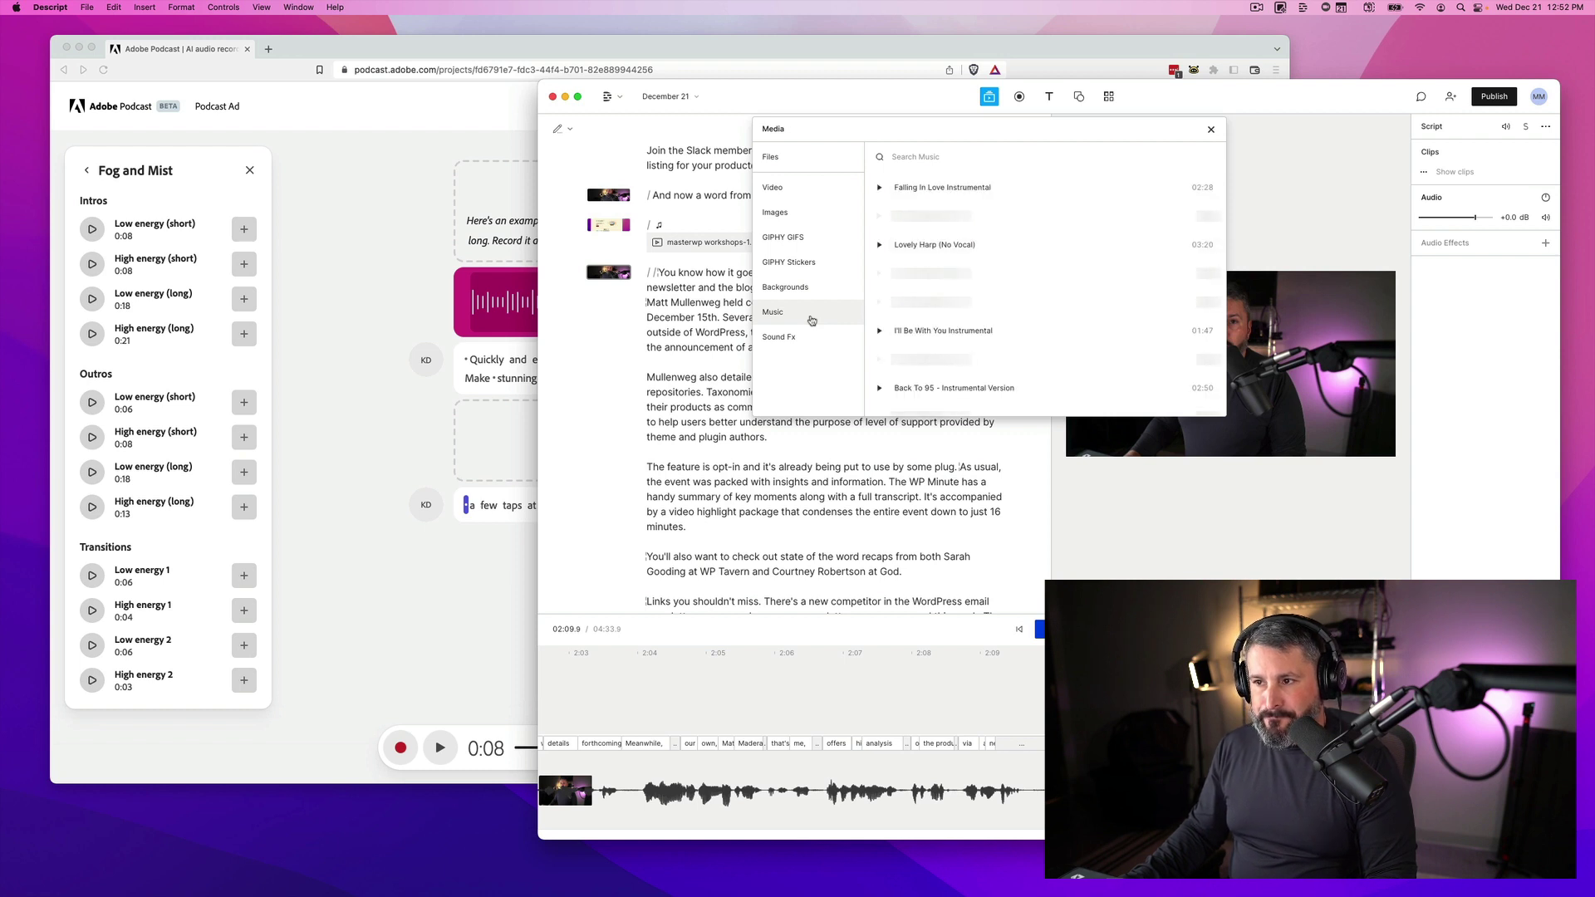
scroll(955, 310, down, 3)
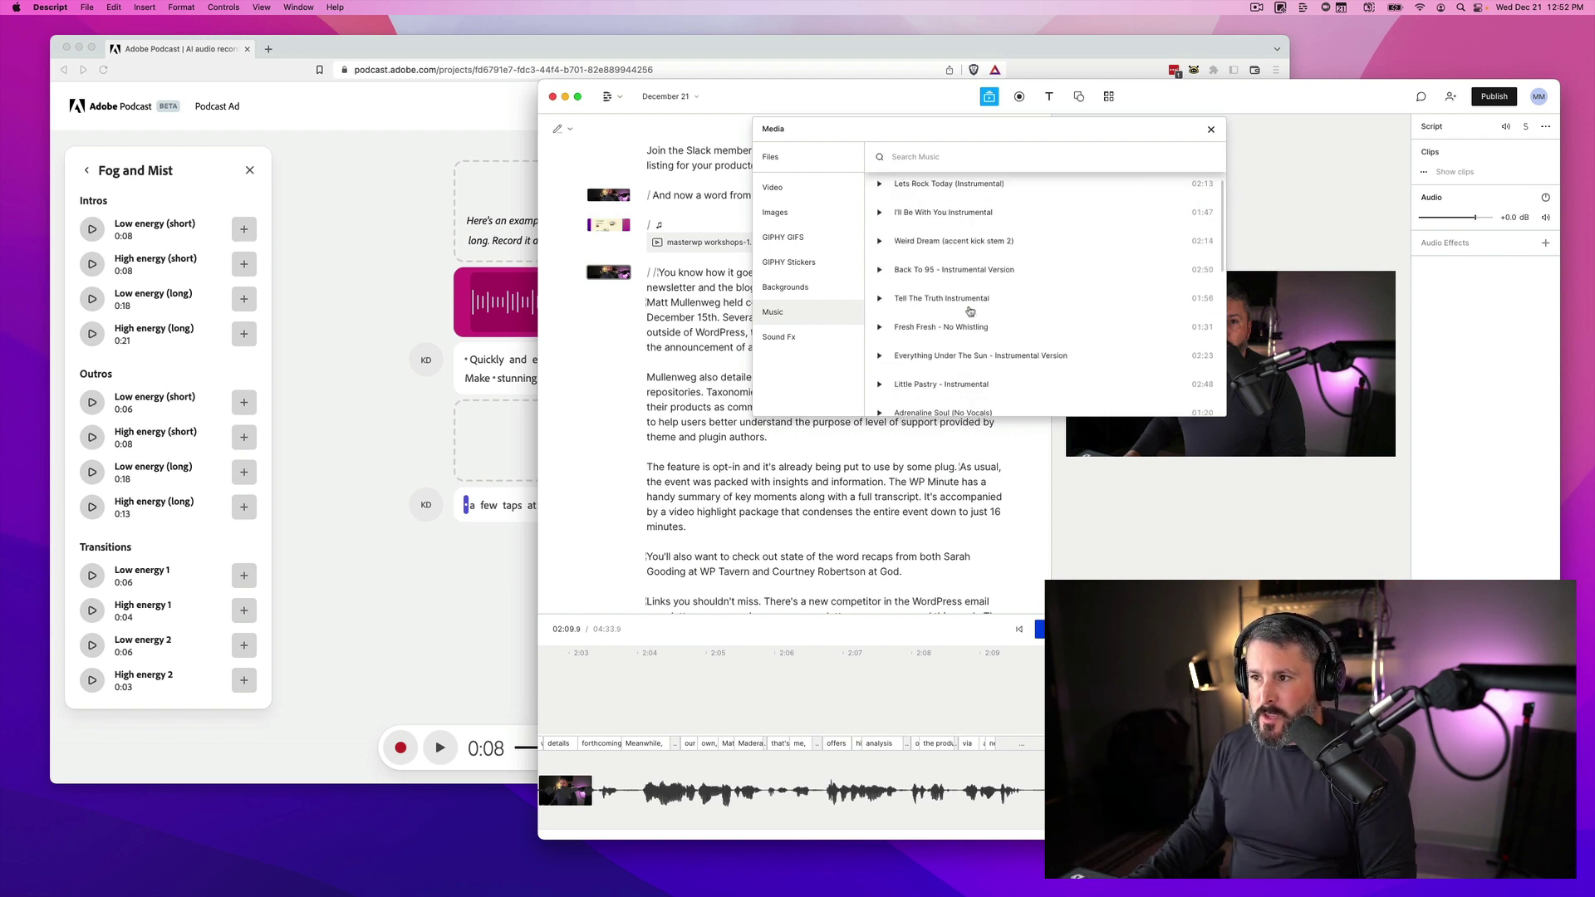
scroll(968, 312, up, 3)
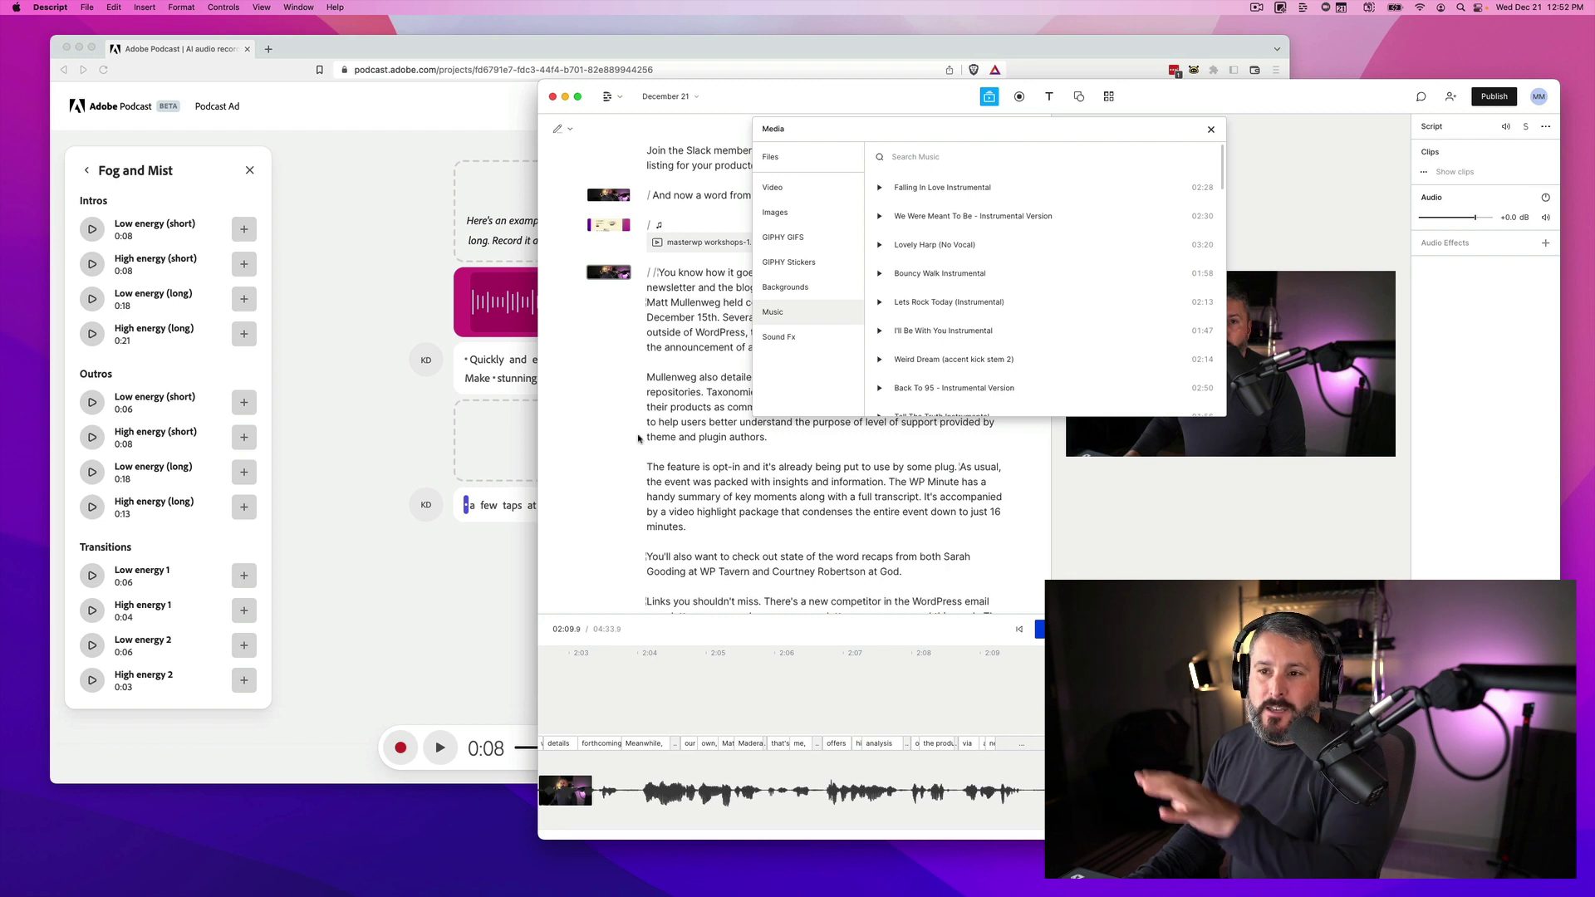
click(499, 594)
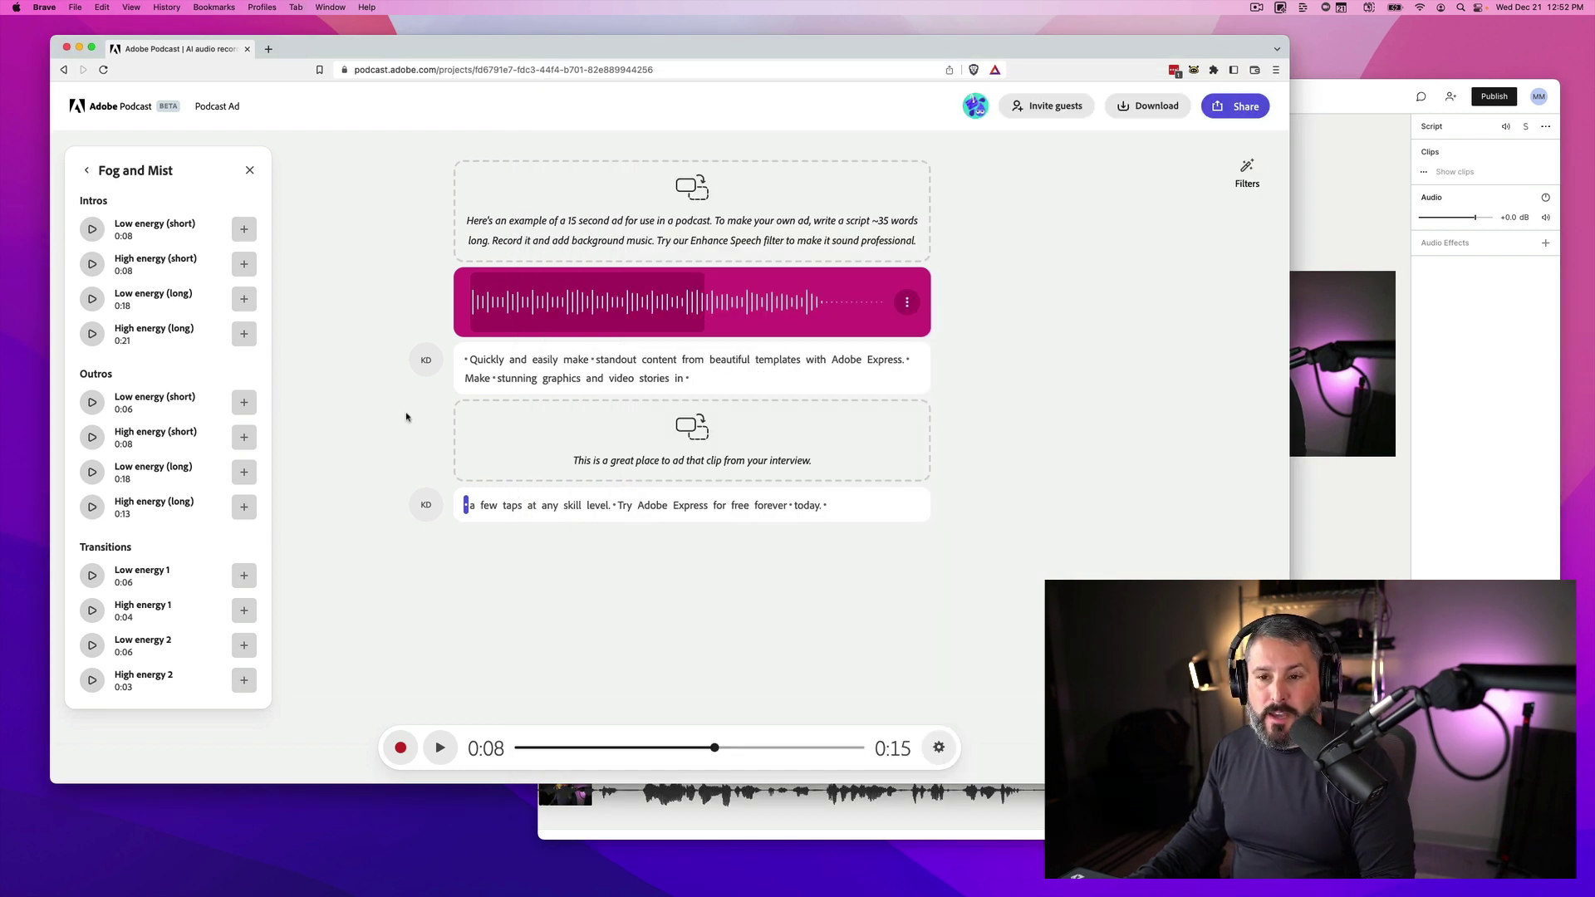
- Close the Fog and Mist list and open Enhance speech from the home page
click(250, 172)
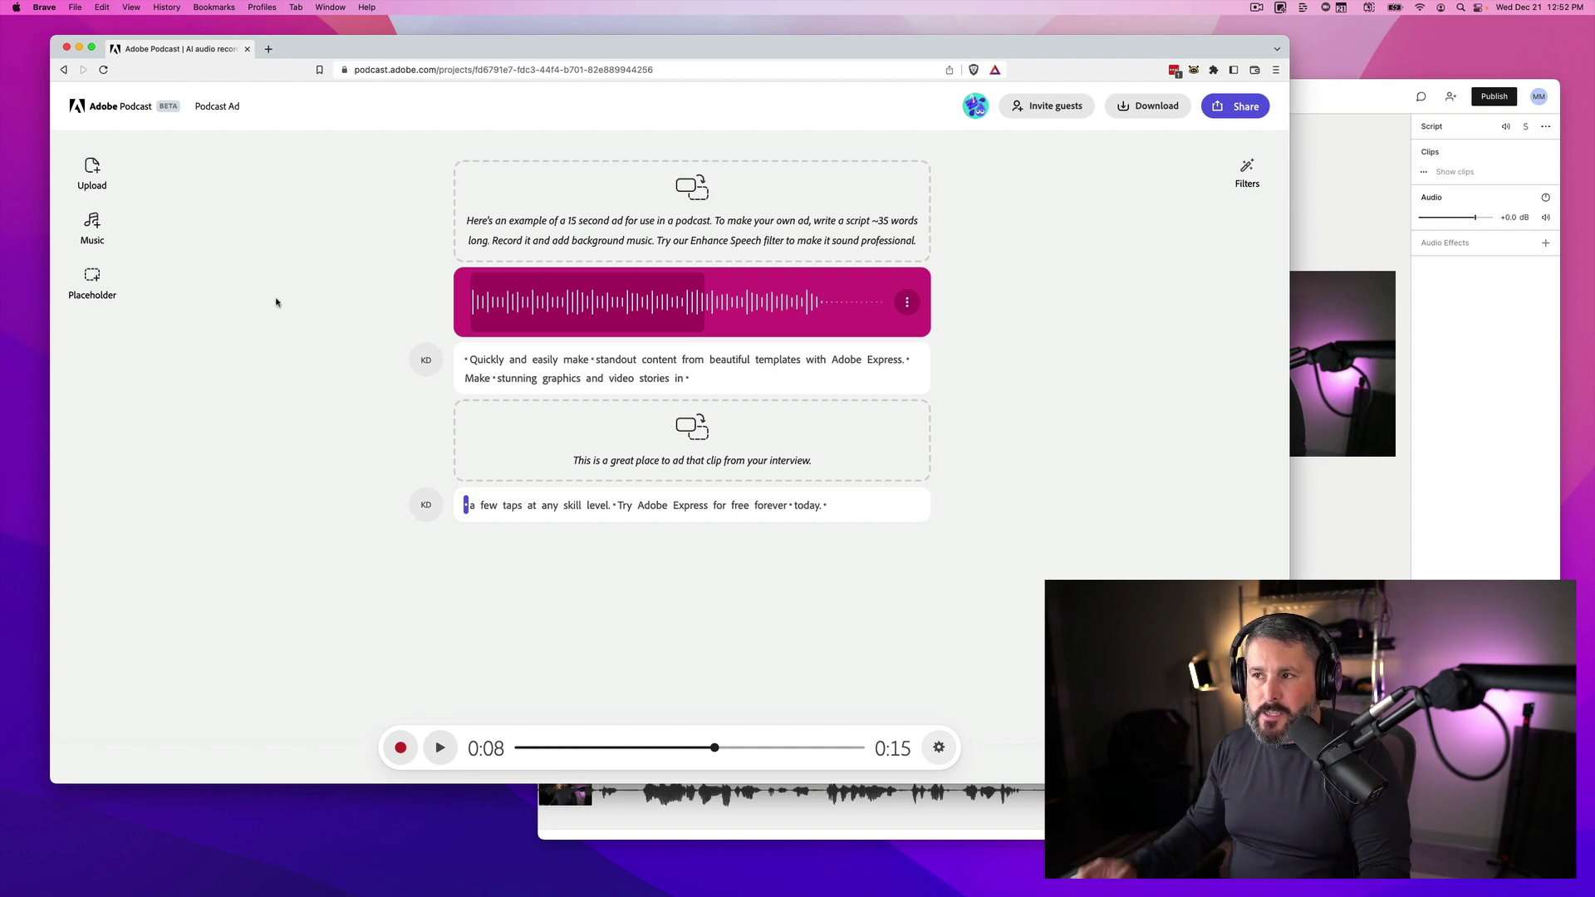
click(133, 106)
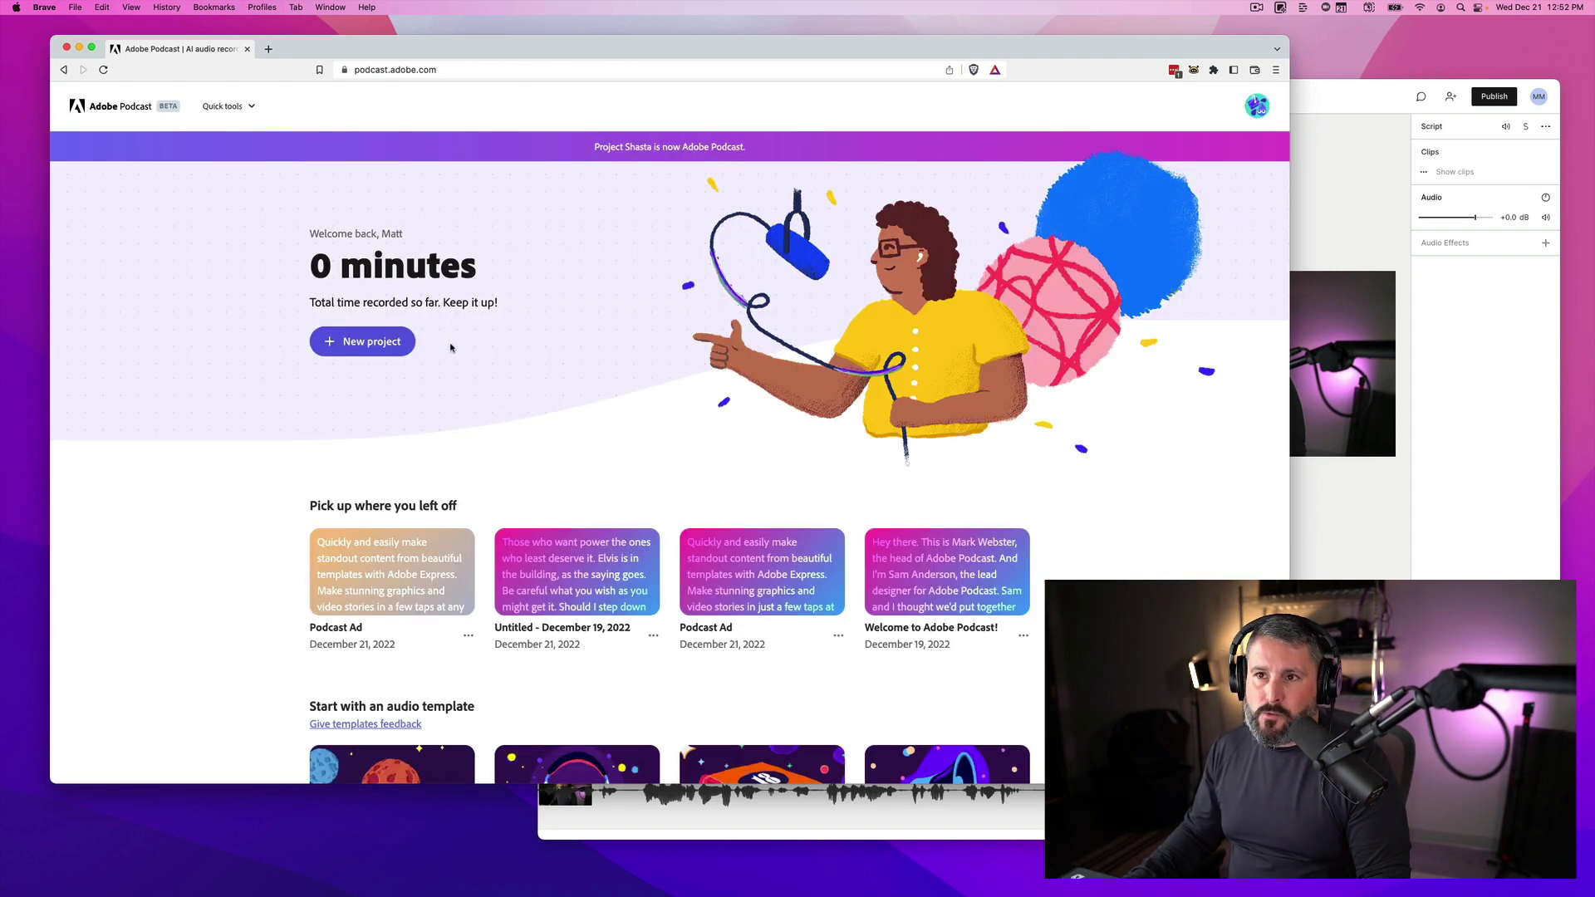
scroll(471, 410, down, 5)
scroll(457, 456, down, 2)
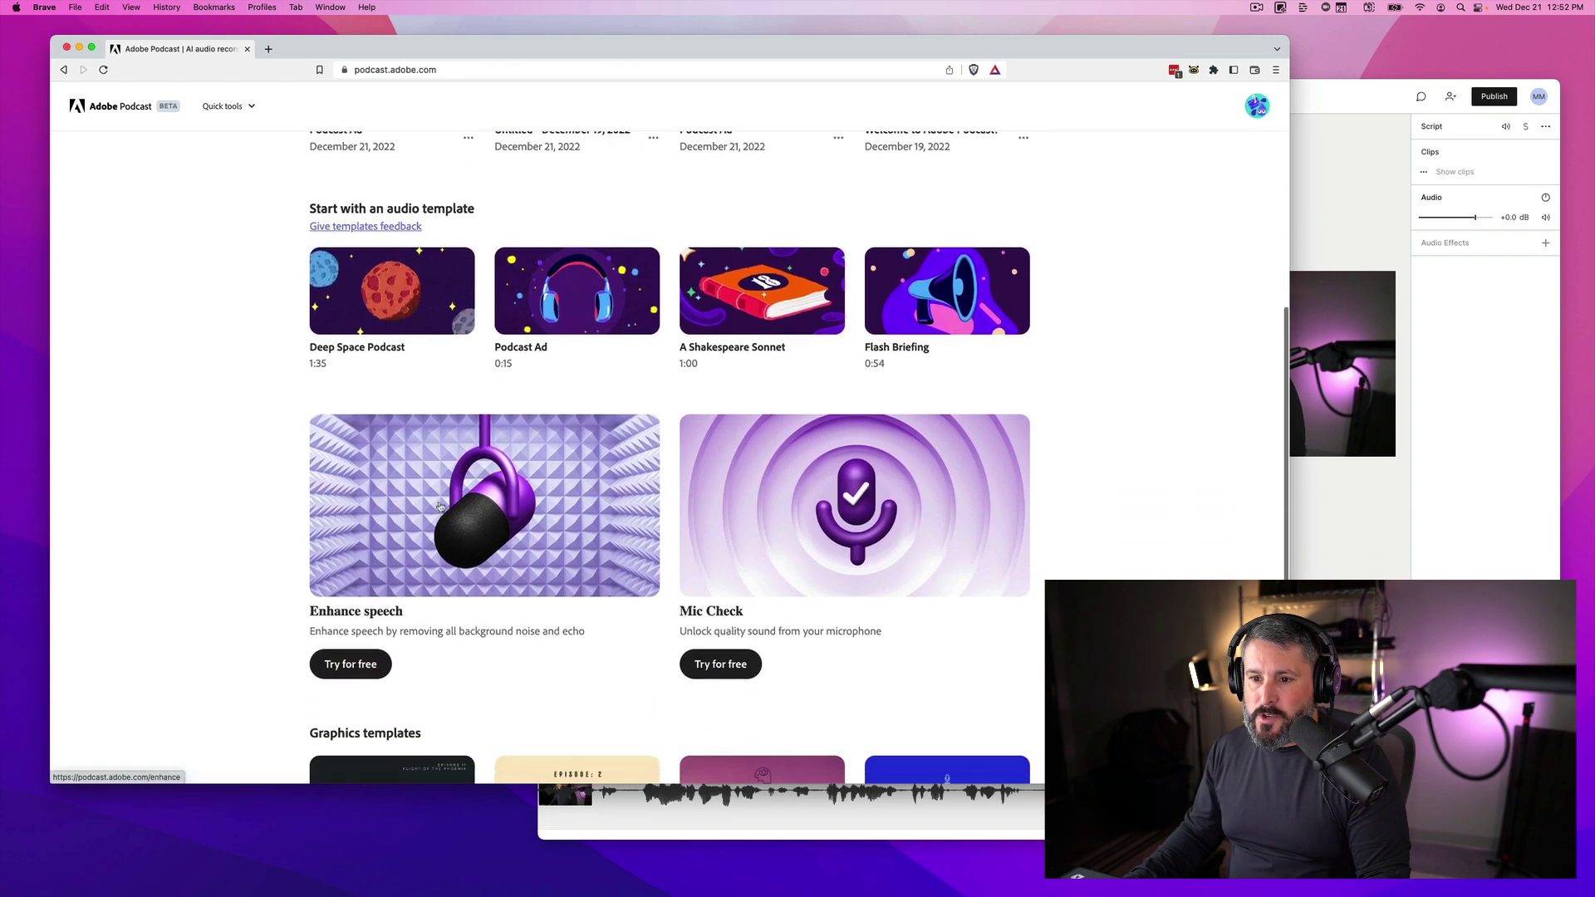
click(498, 540)
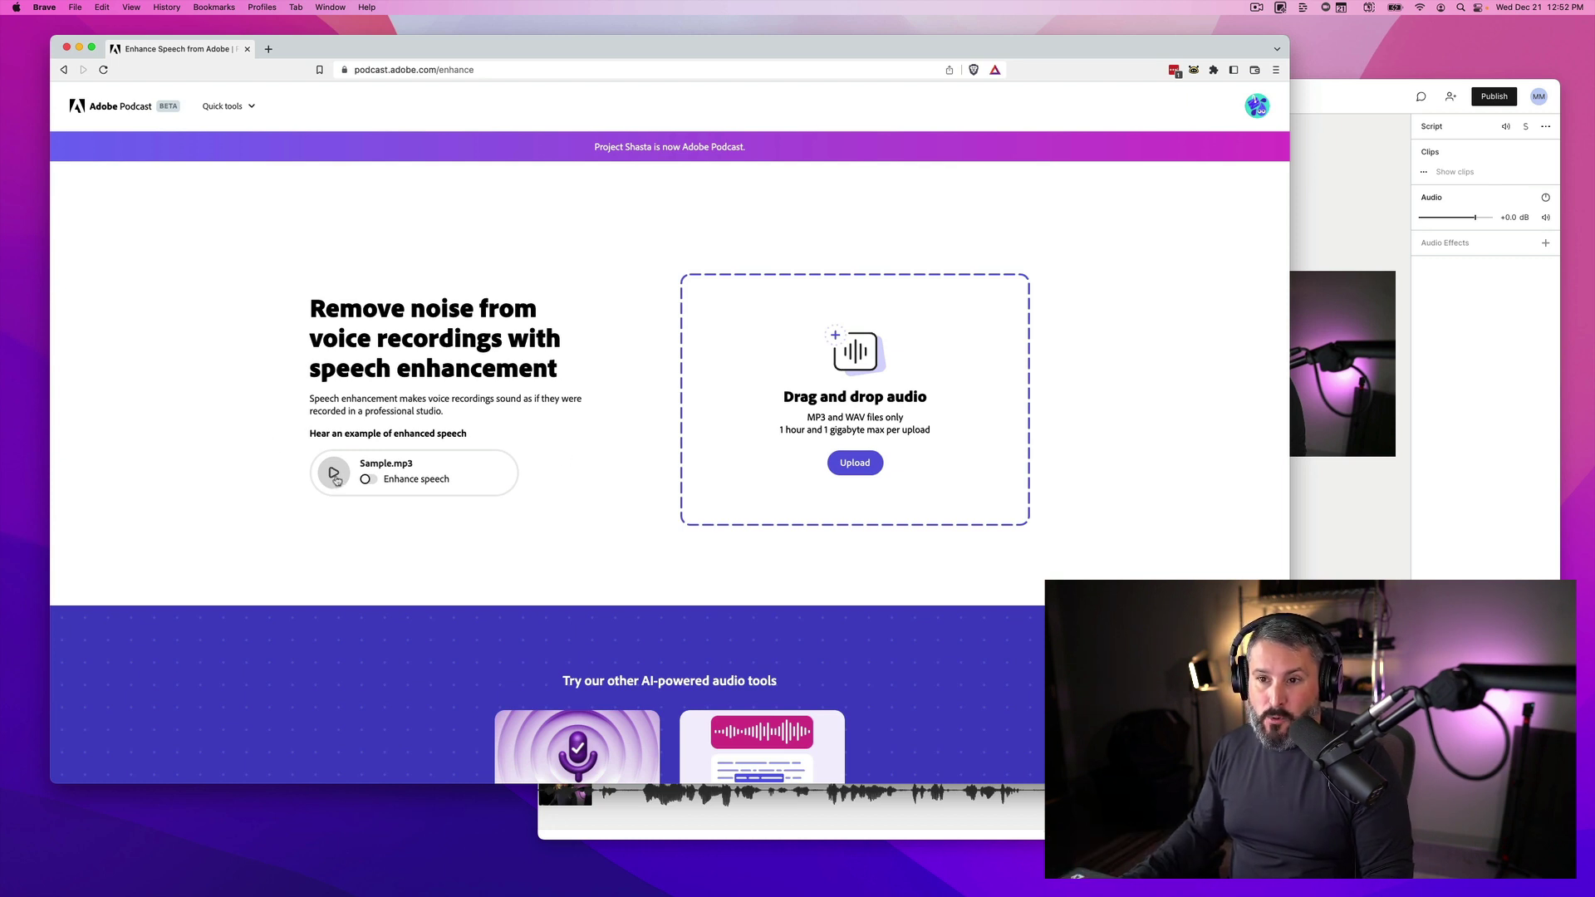
click(335, 474)
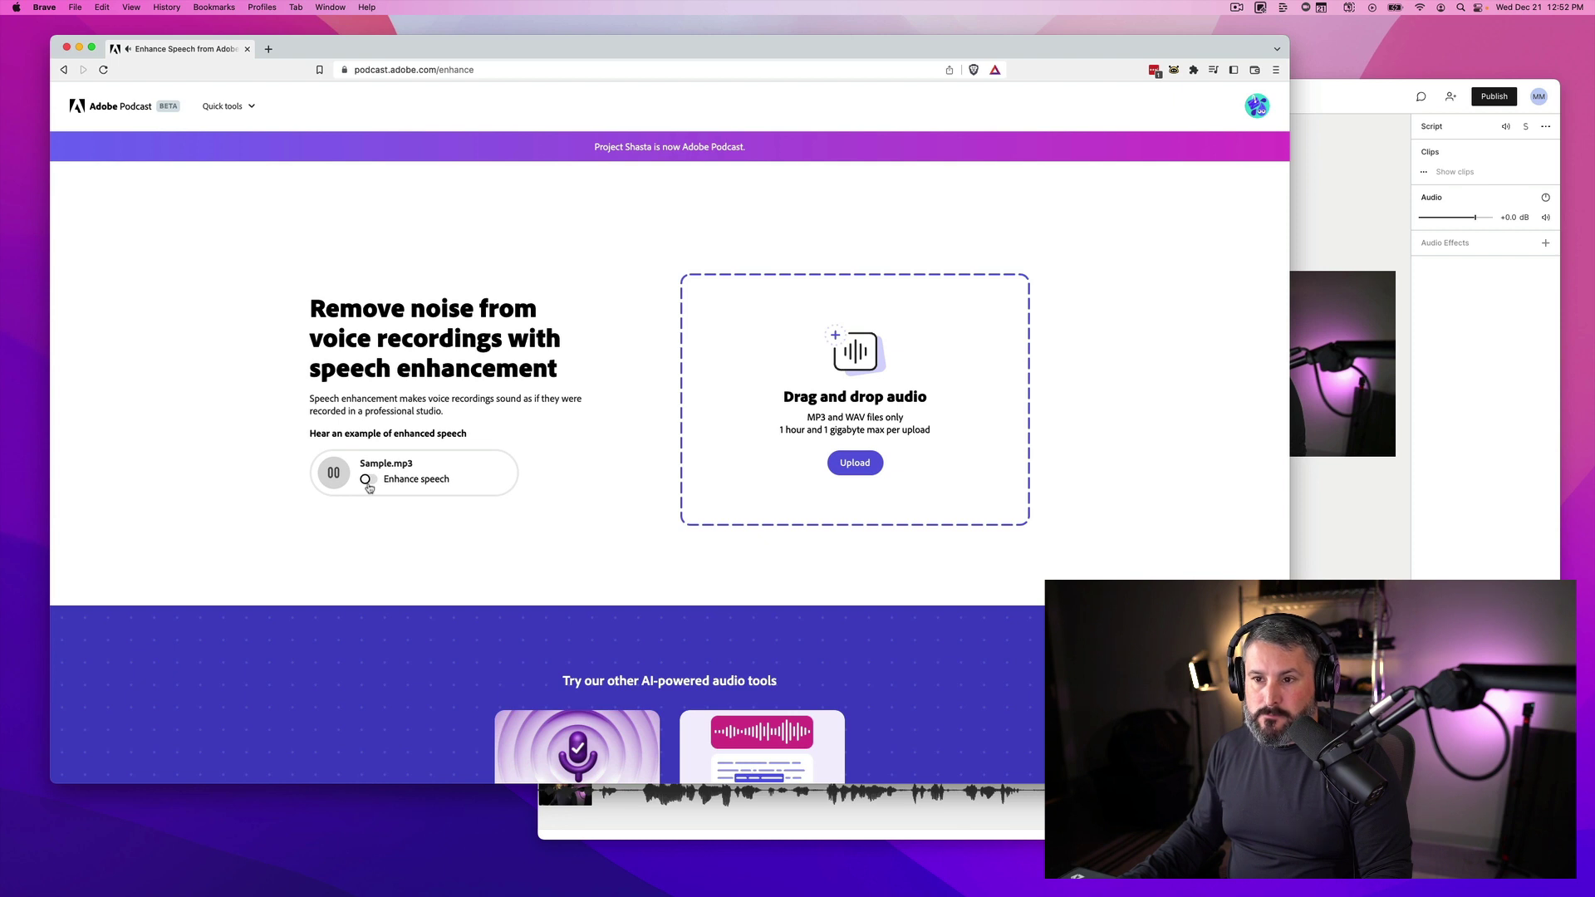
click(368, 481)
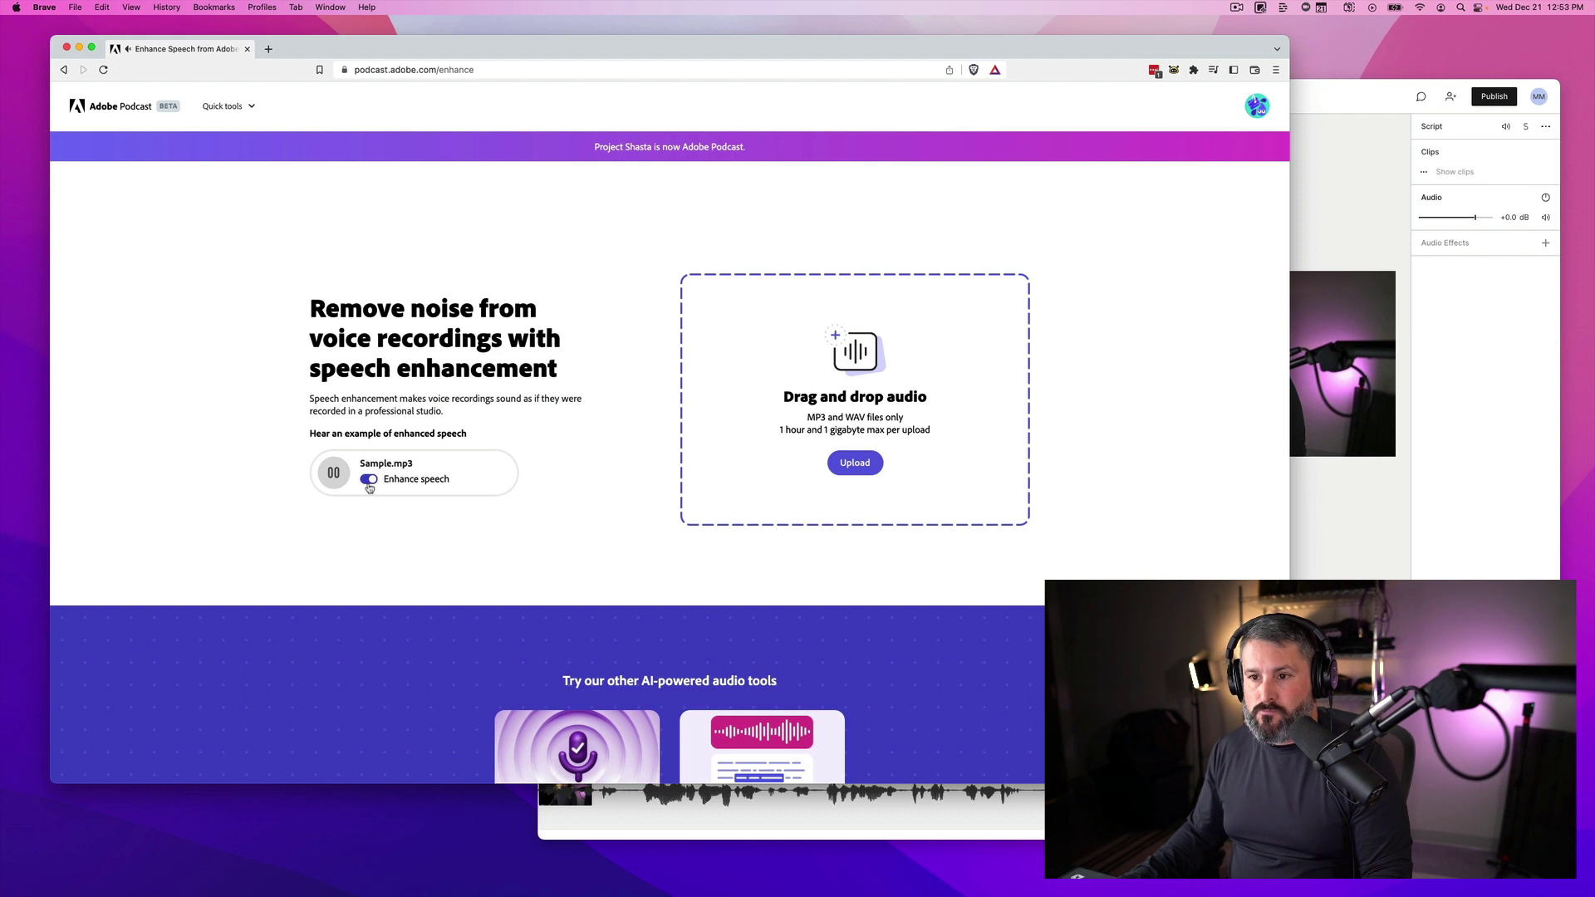
click(368, 480)
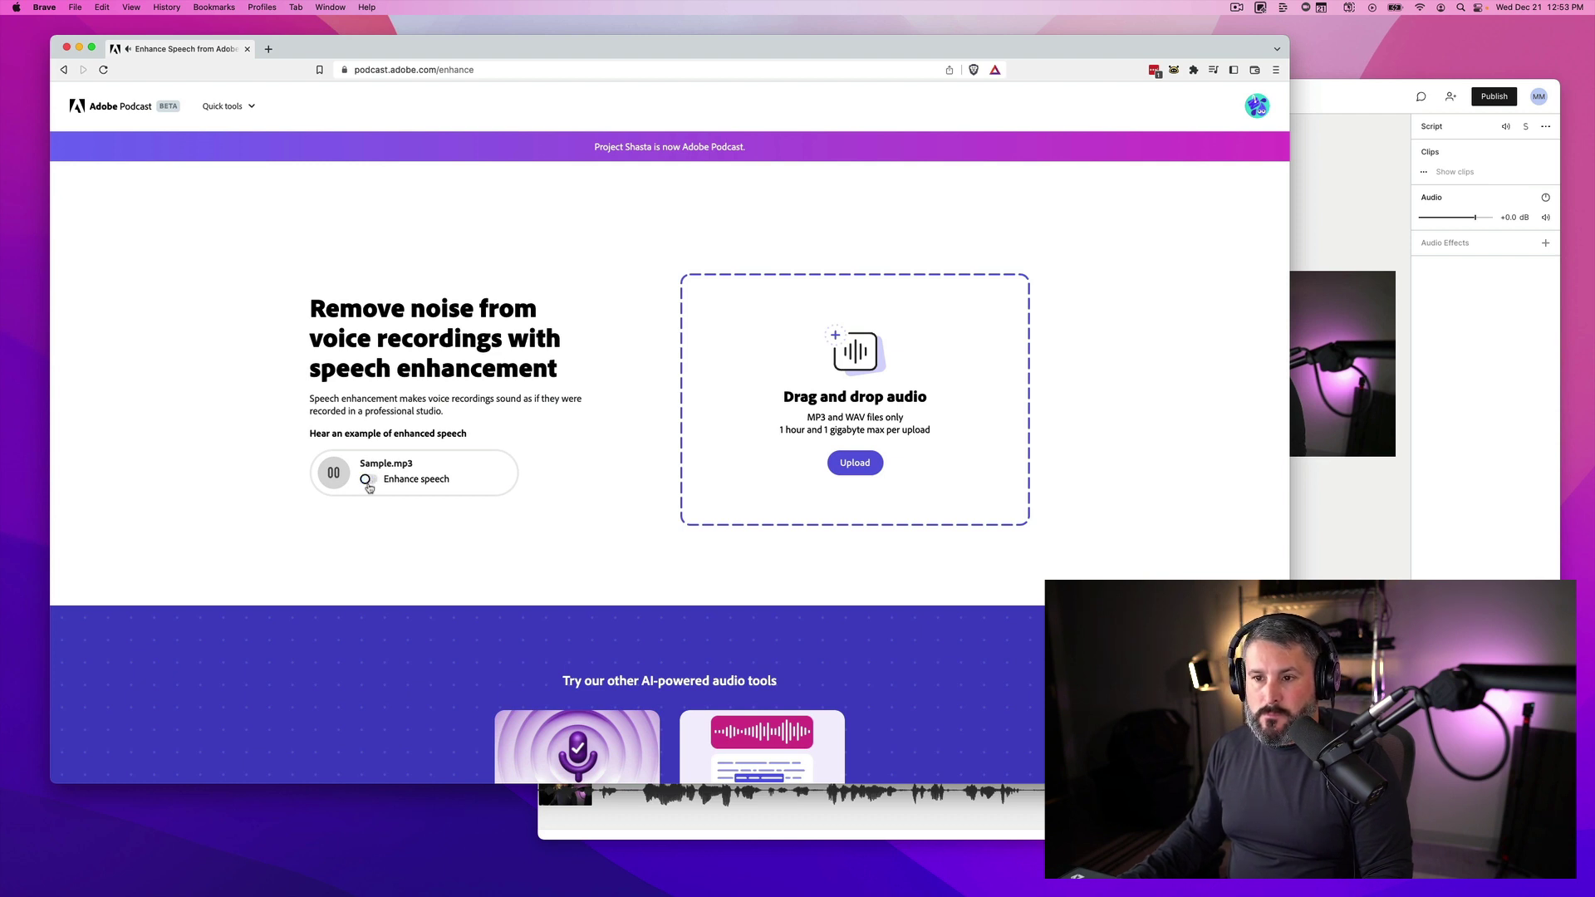
click(346, 480)
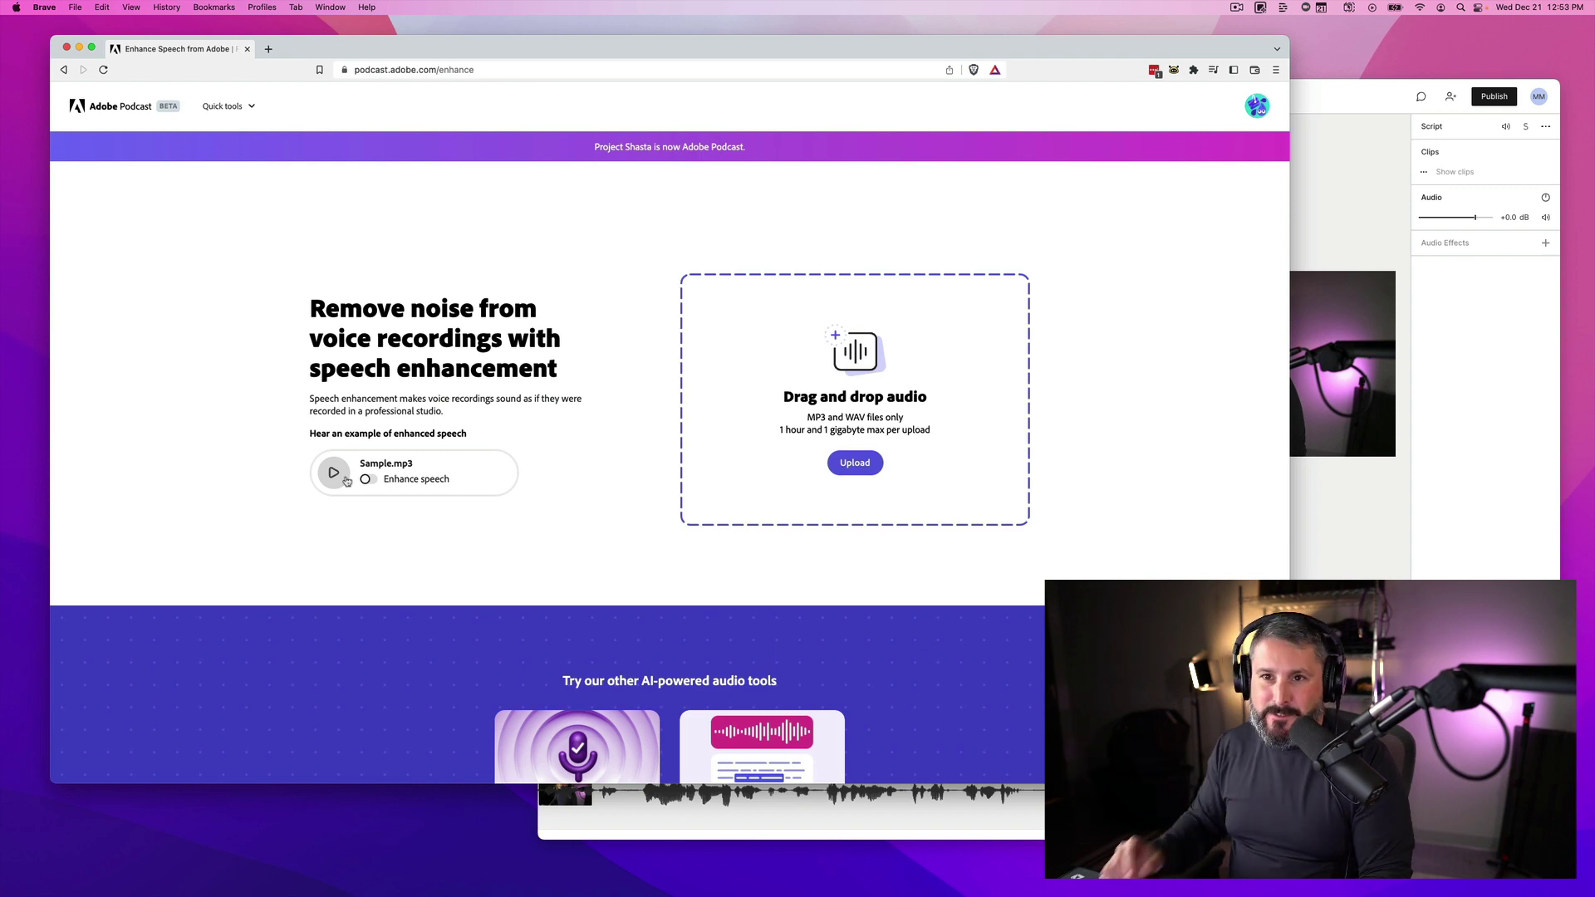
- Open the Boring Ideas podcast cover art template from the home page's Graphics templates
click(63, 69)
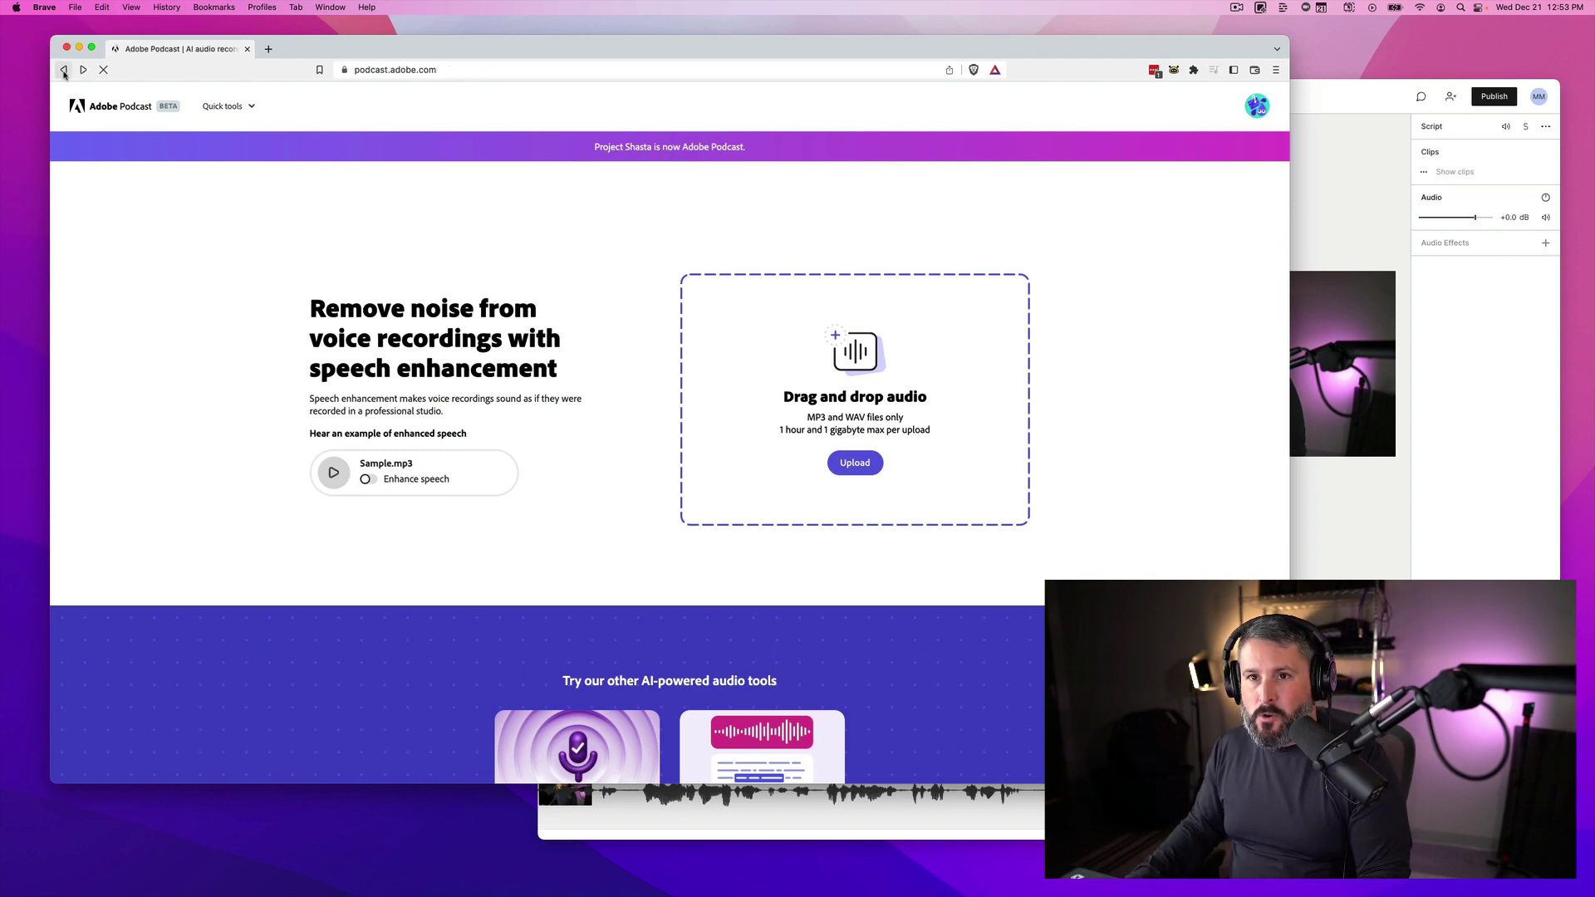
scroll(374, 415, down, 5)
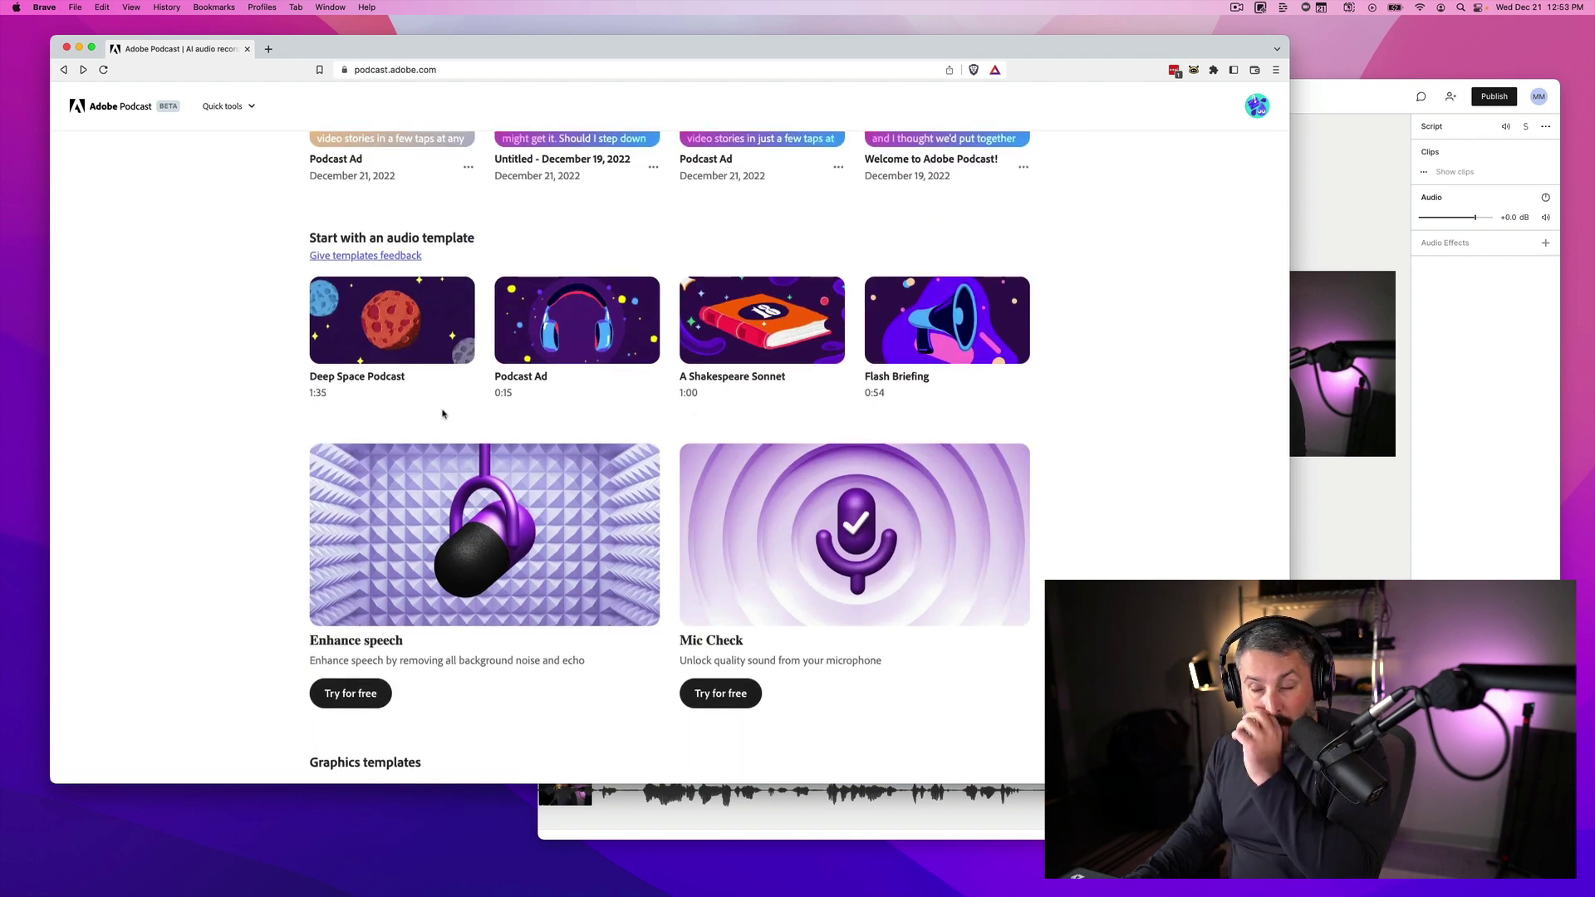
scroll(442, 413, down, 5)
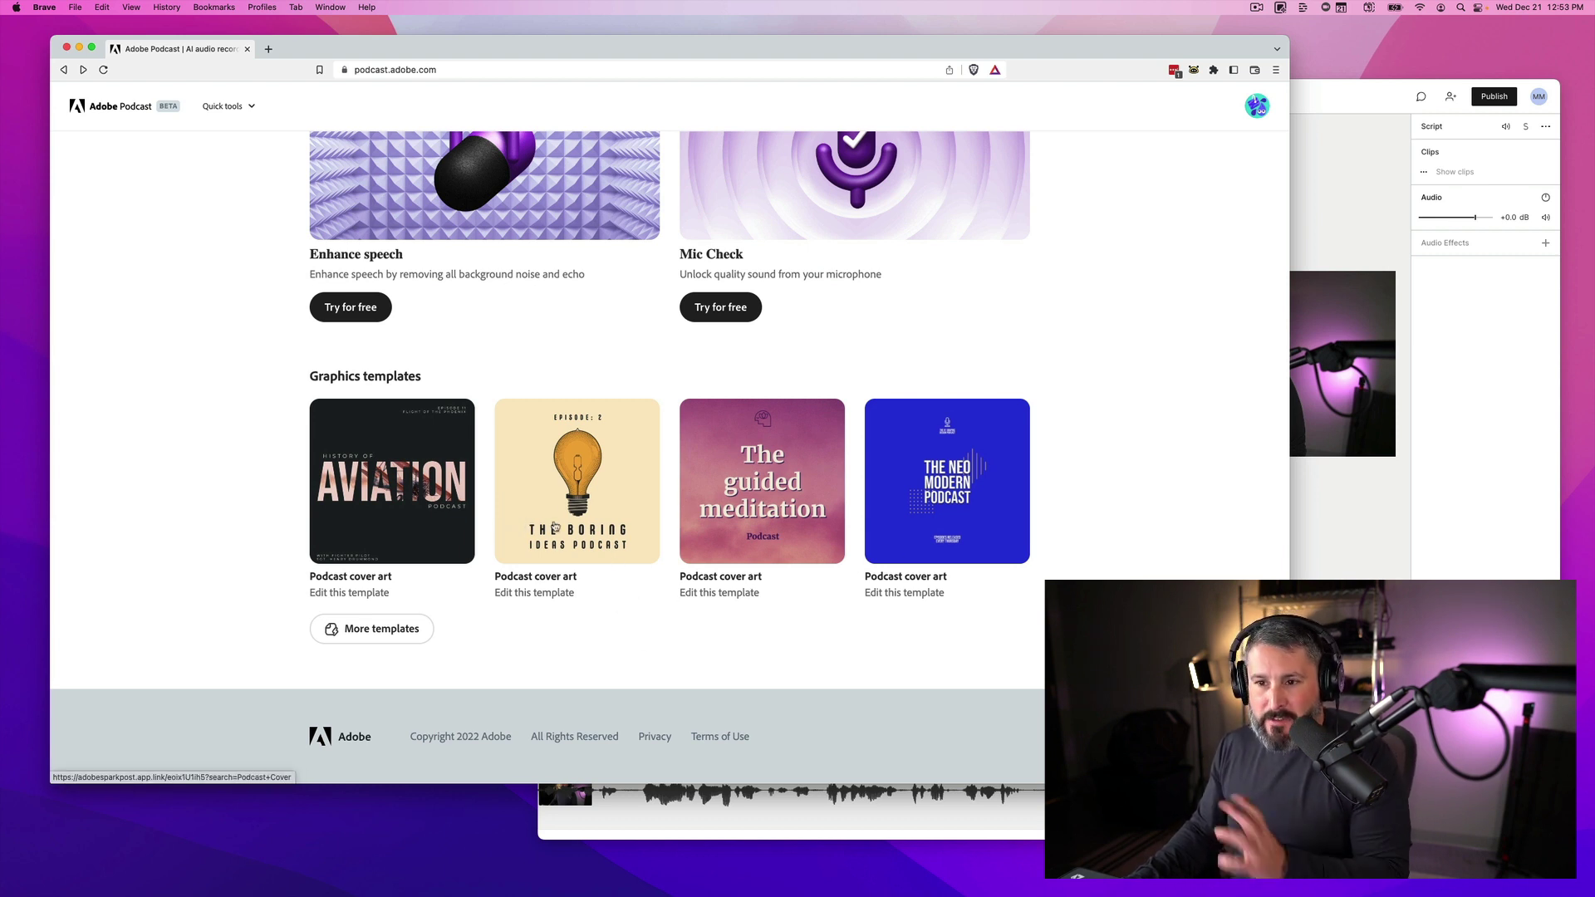
click(592, 517)
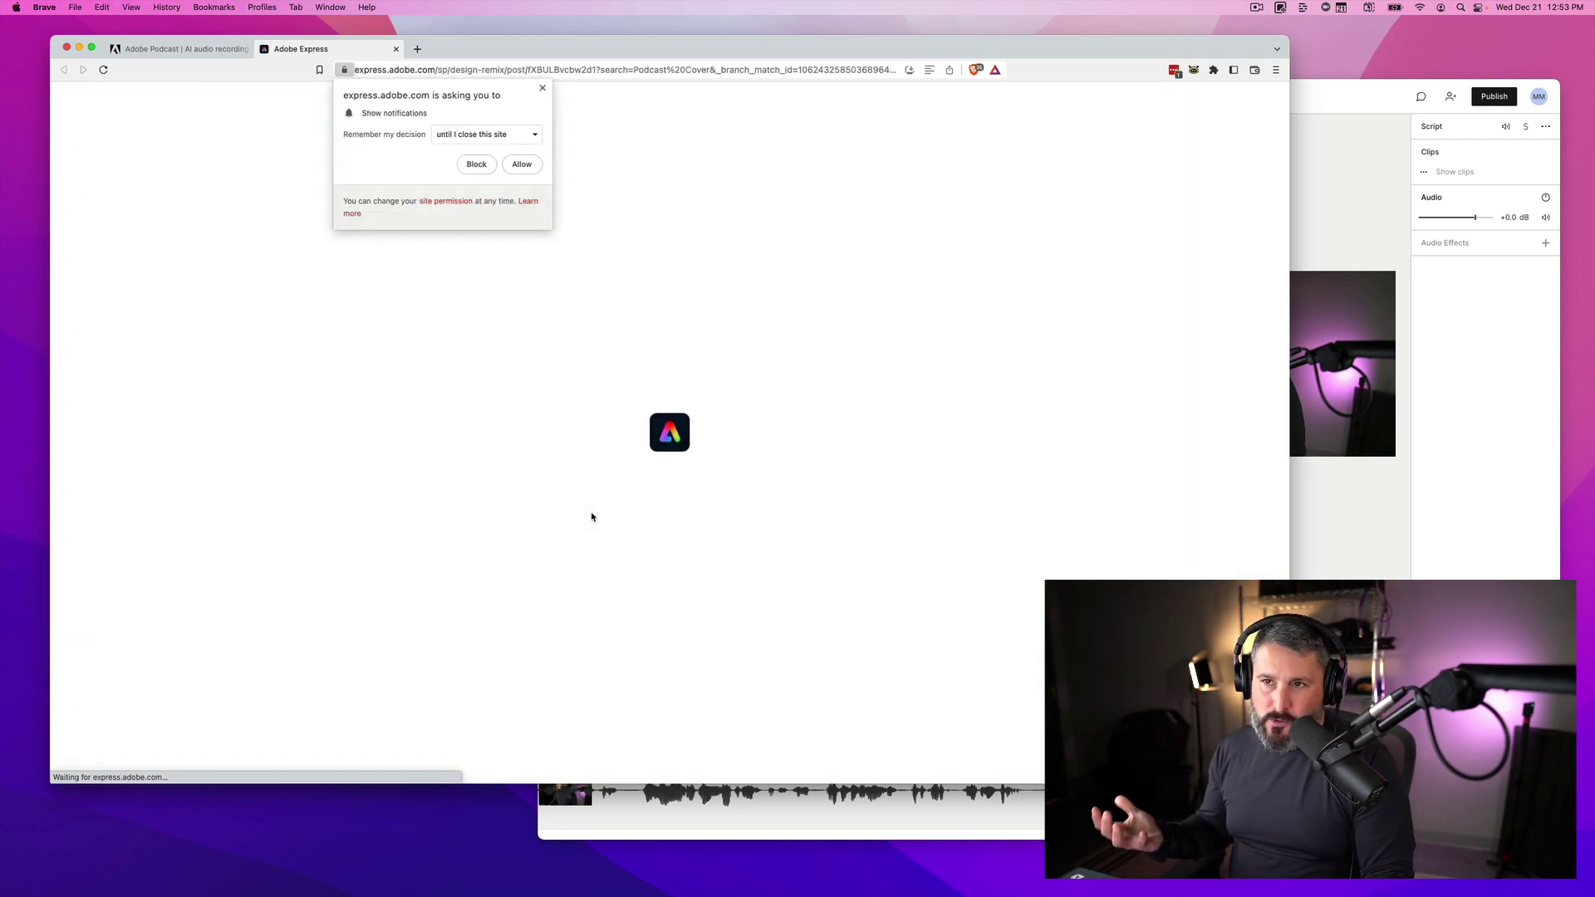
- Dismiss the notification popup over the Boring Ideas Podcast template, then bring Descript to the front
click(542, 88)
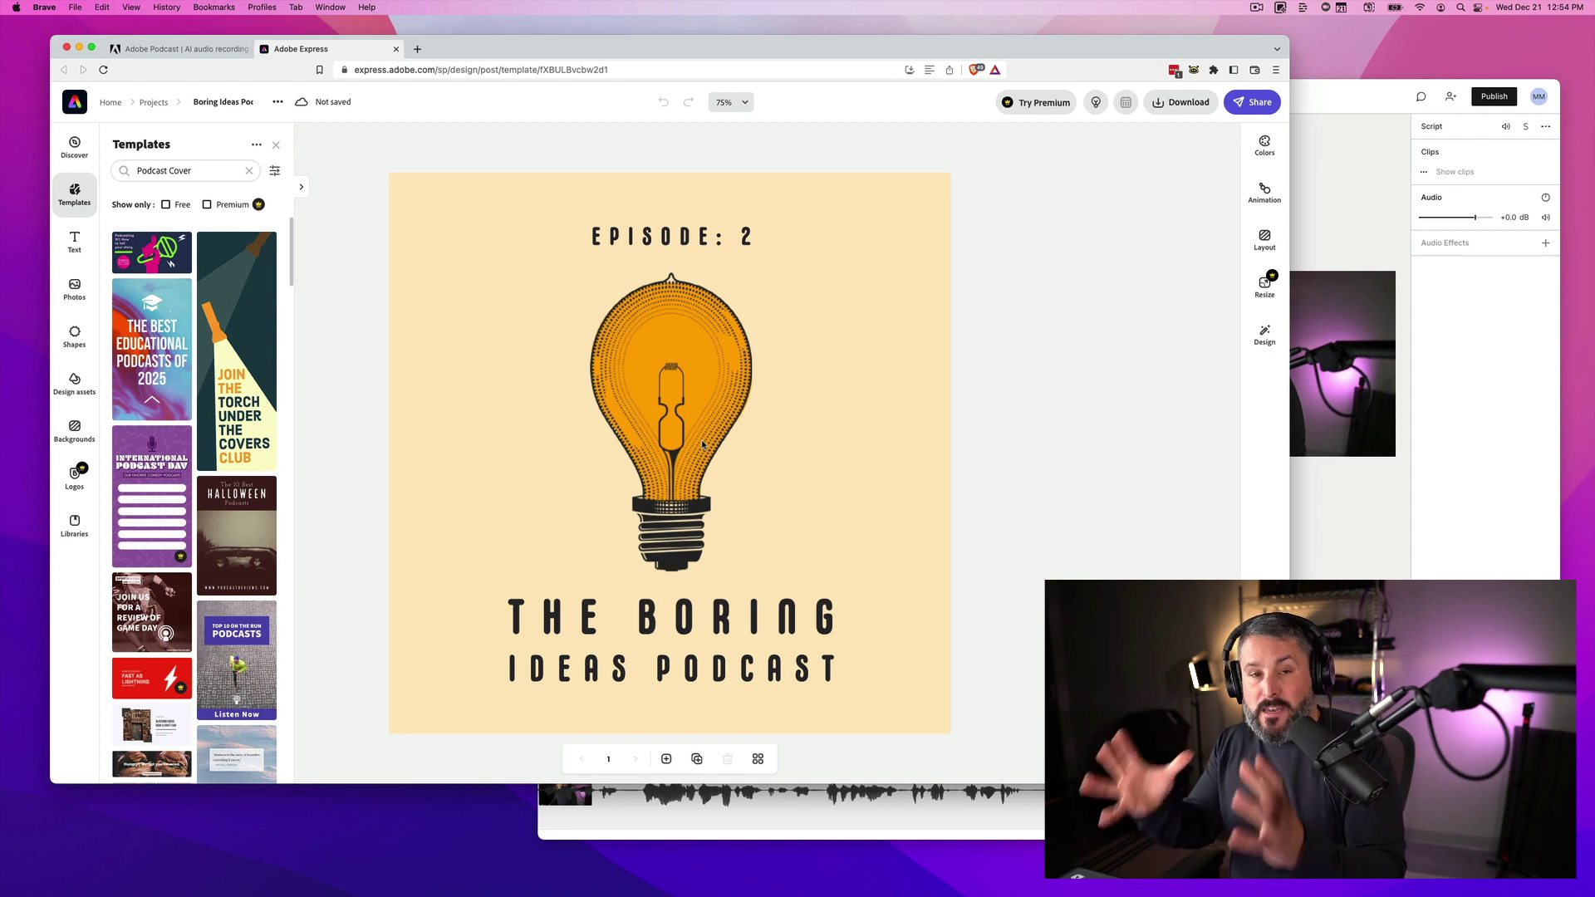
click(1321, 215)
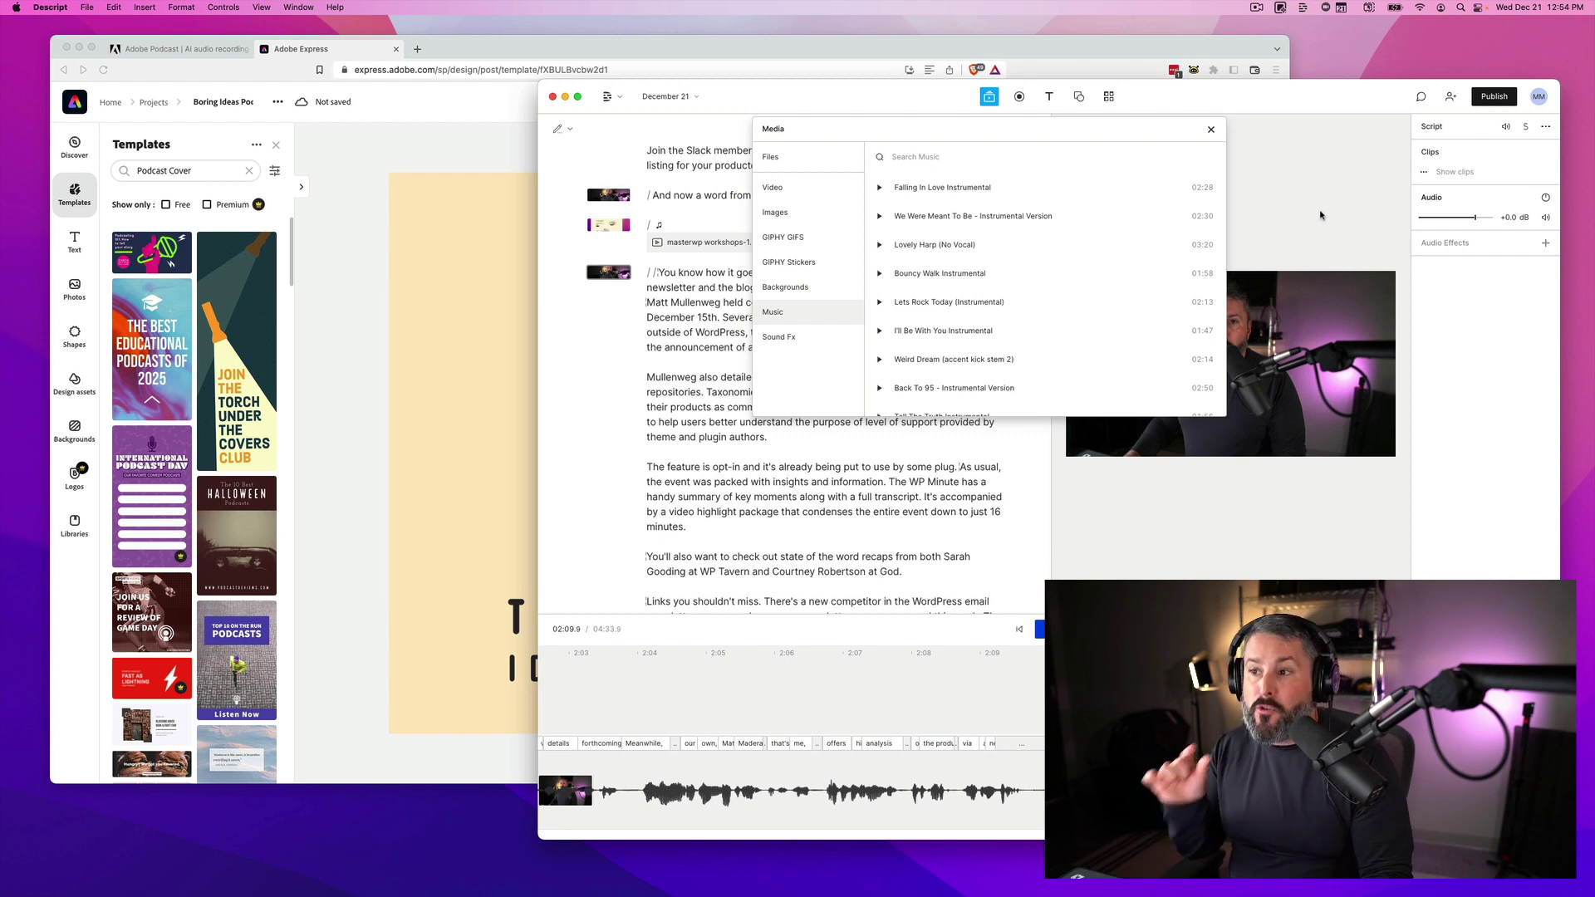
- Close Descript's media library to reveal the December 21 project script
key(Escape)
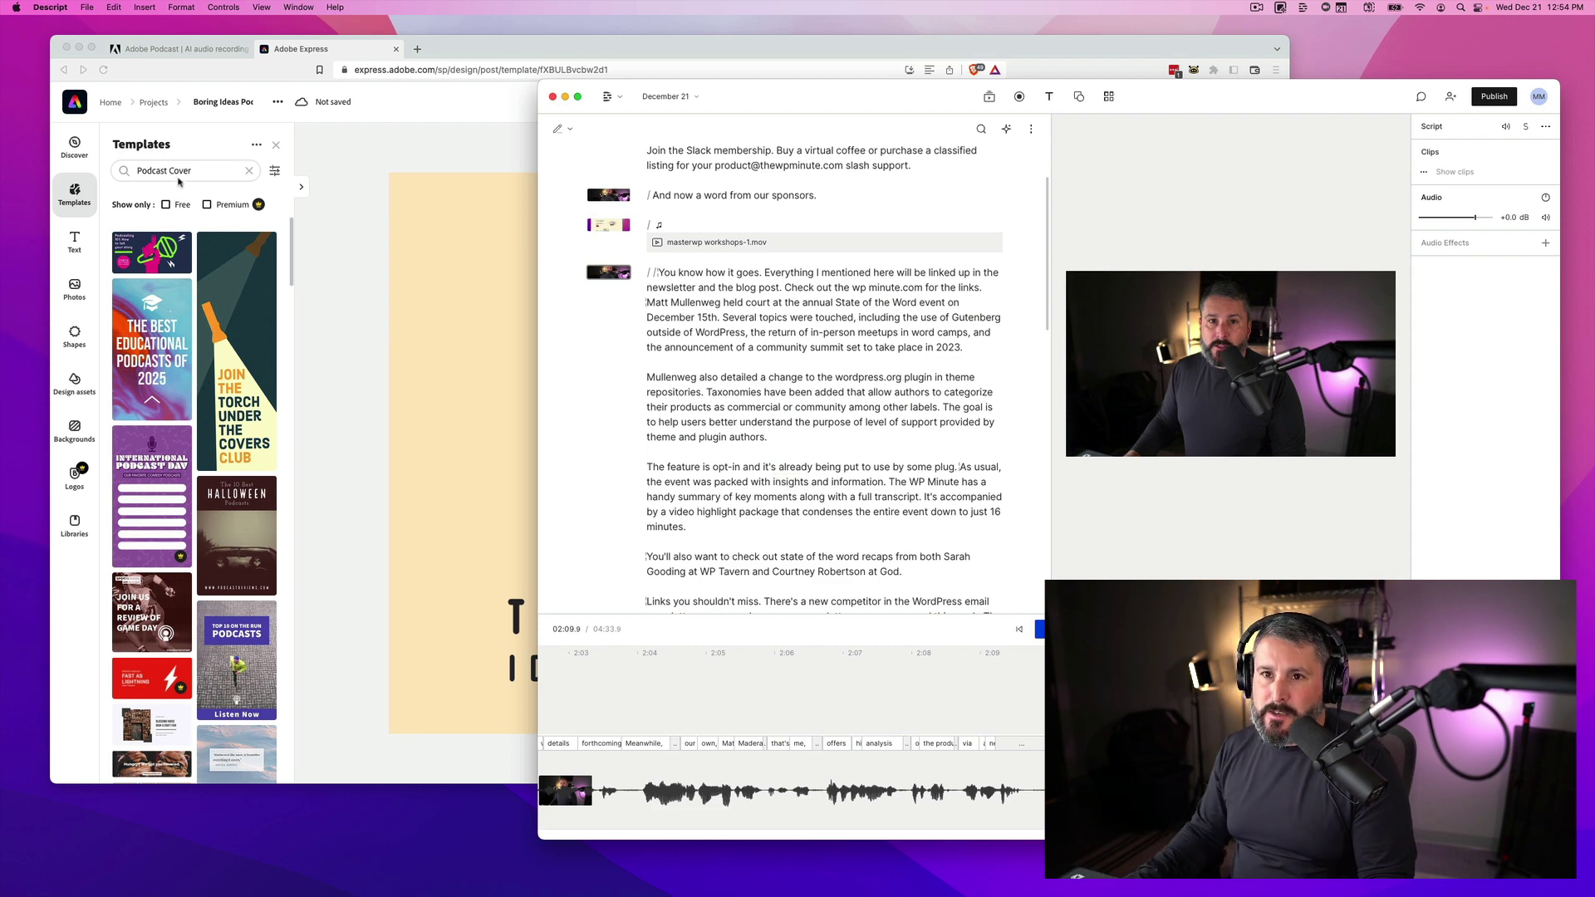
- Return to the browser's Adobe Podcast graphics templates page
click(316, 183)
click(178, 48)
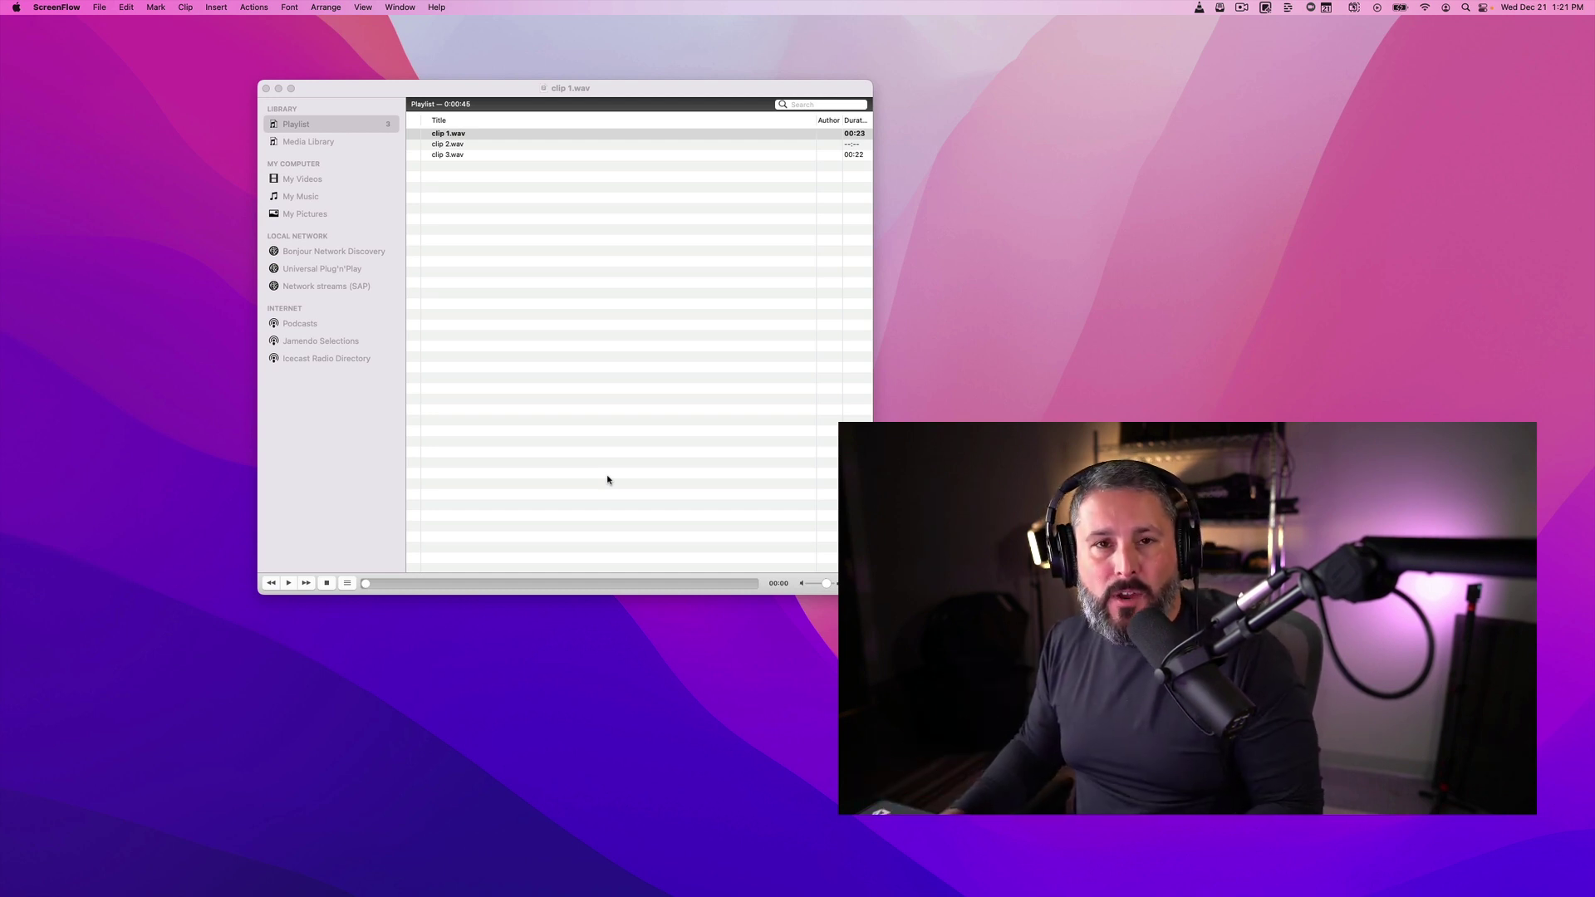
- Start playing the VLC playlist from clip 1.wav through clip 3.wav
click(290, 584)
click(290, 584)
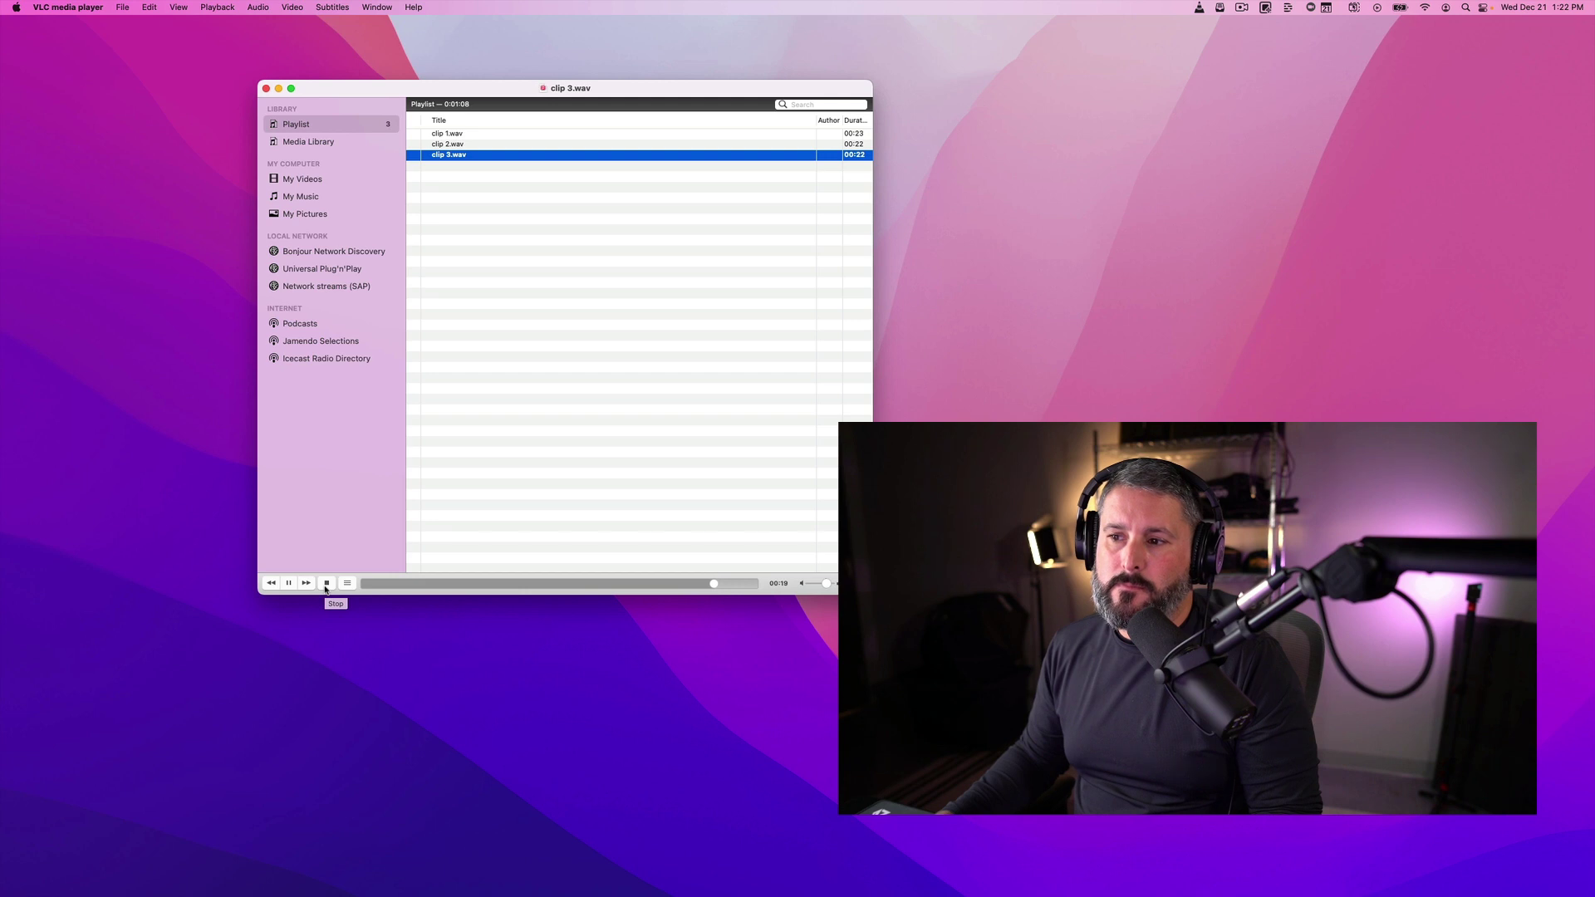
click(325, 584)
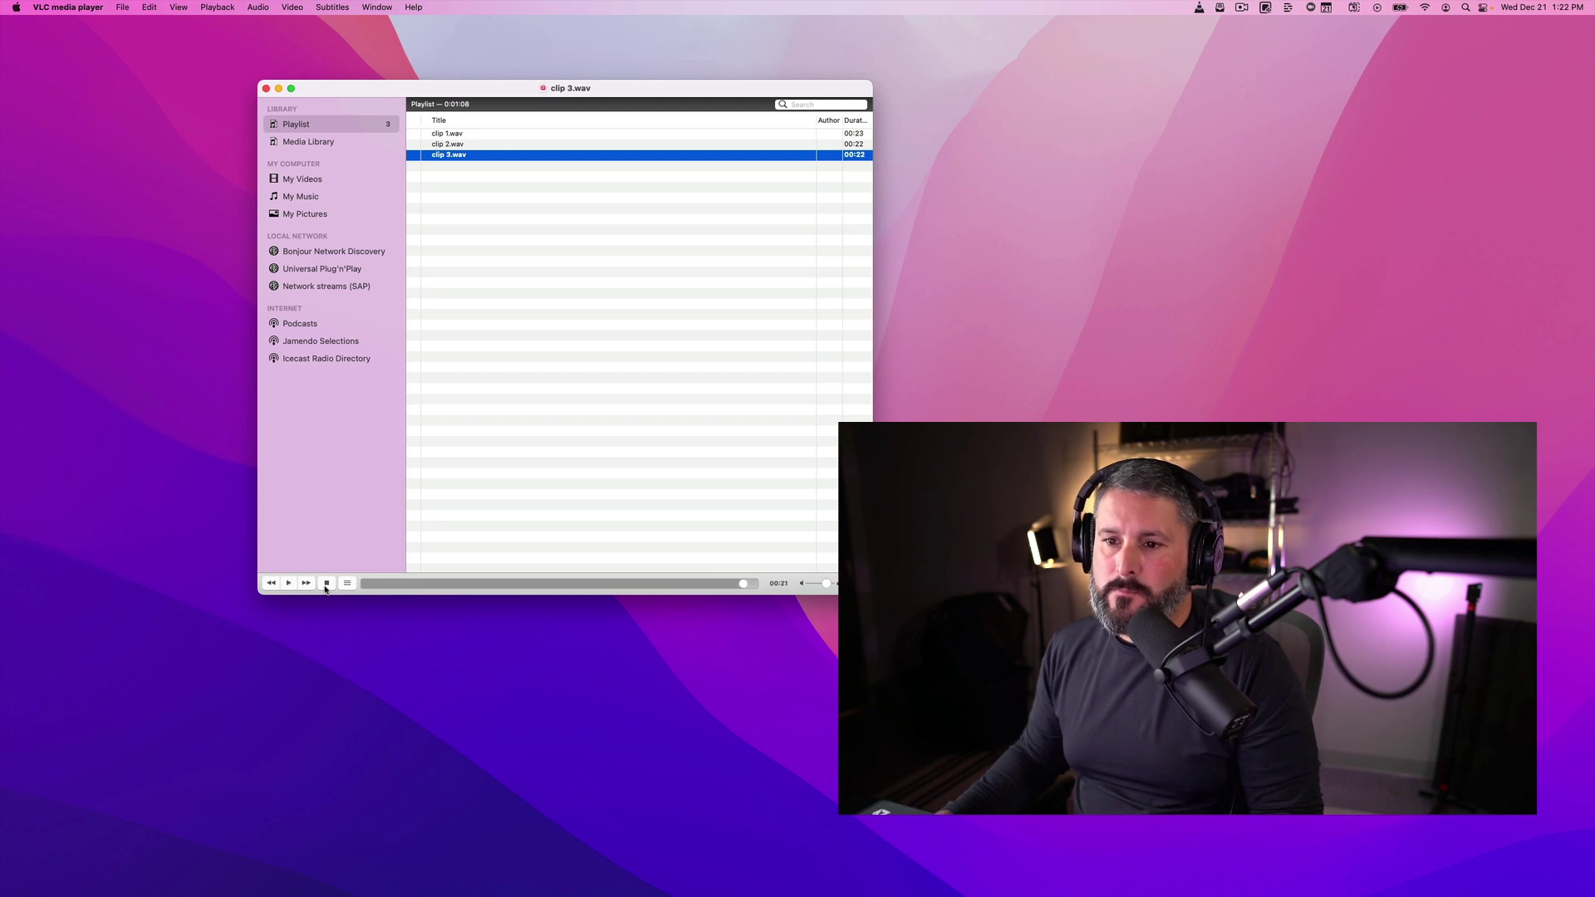